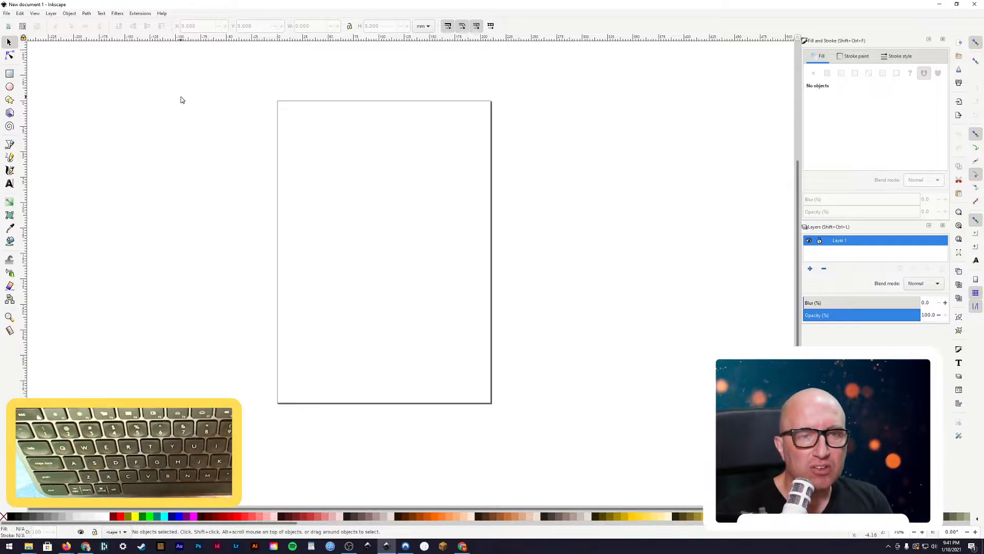
Step: Switch the interface to the dark theme in the preferences and close them
left_click(19, 13)
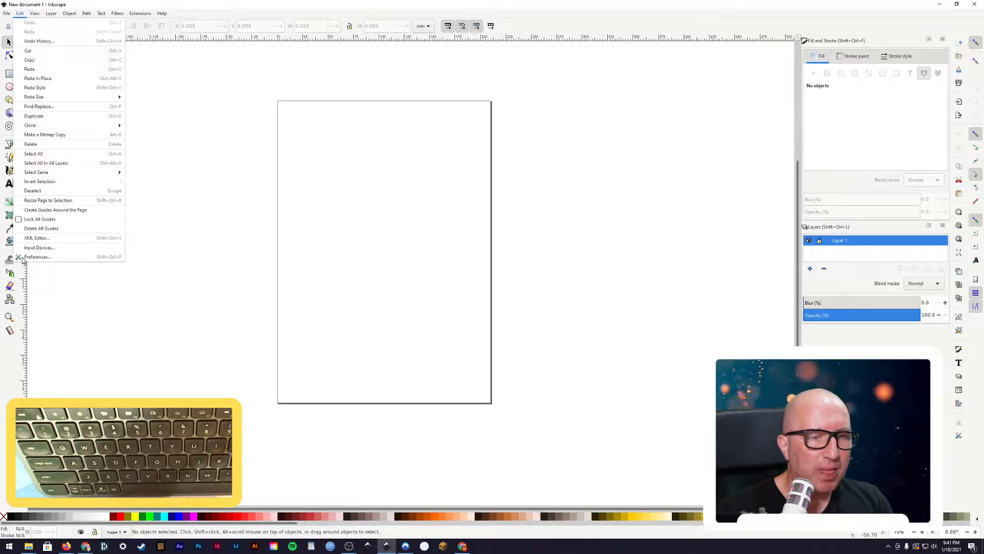
left_click(36, 256)
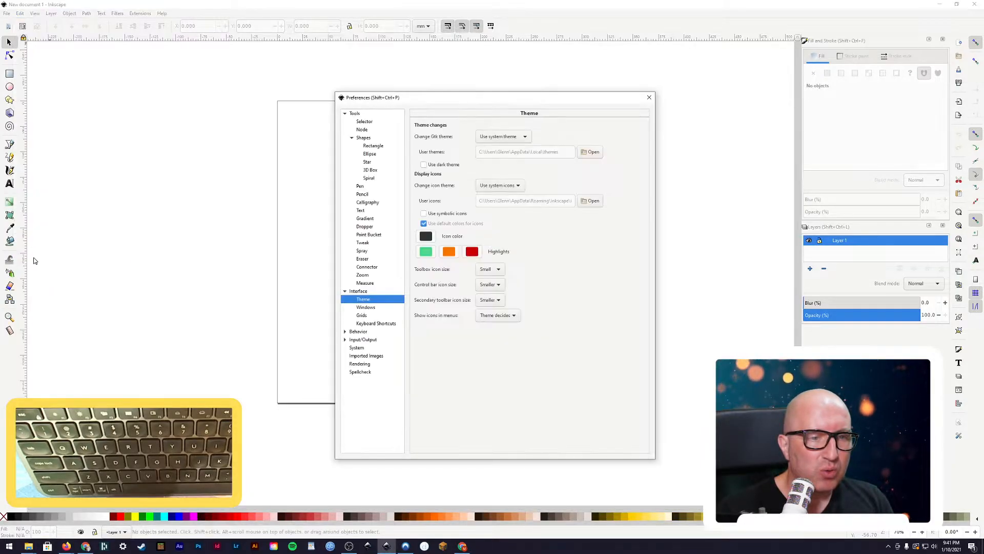
left_click(355, 113)
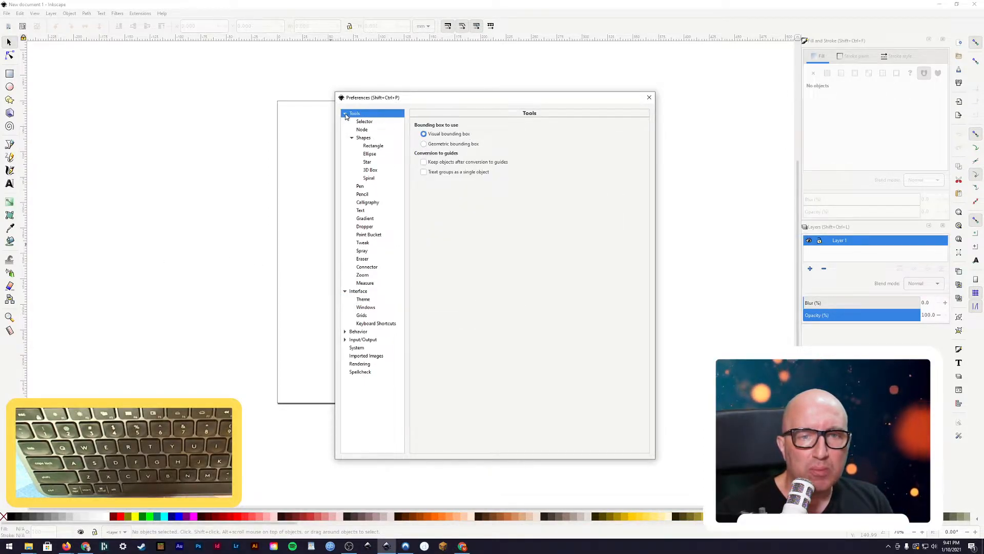
left_click(345, 114)
left_click(346, 121)
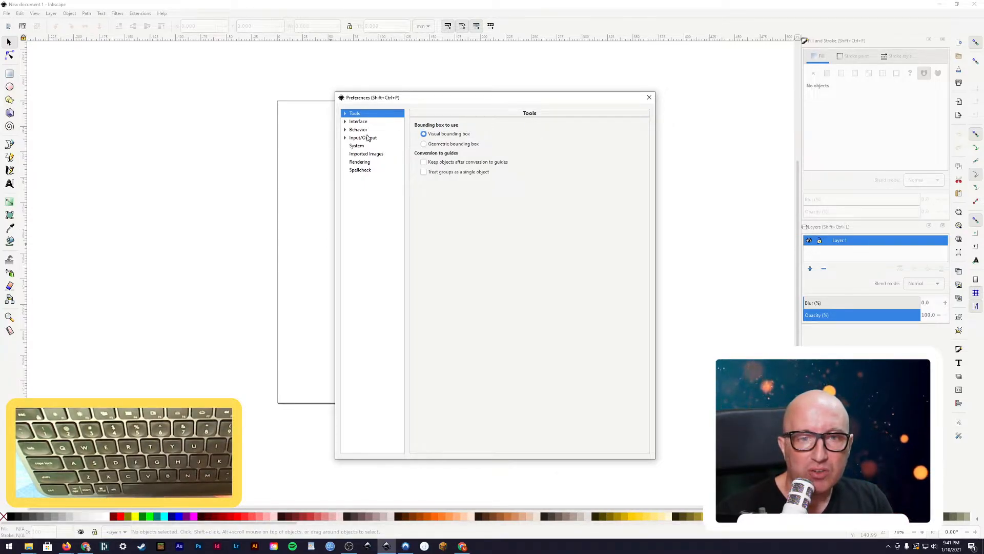
left_click(358, 121)
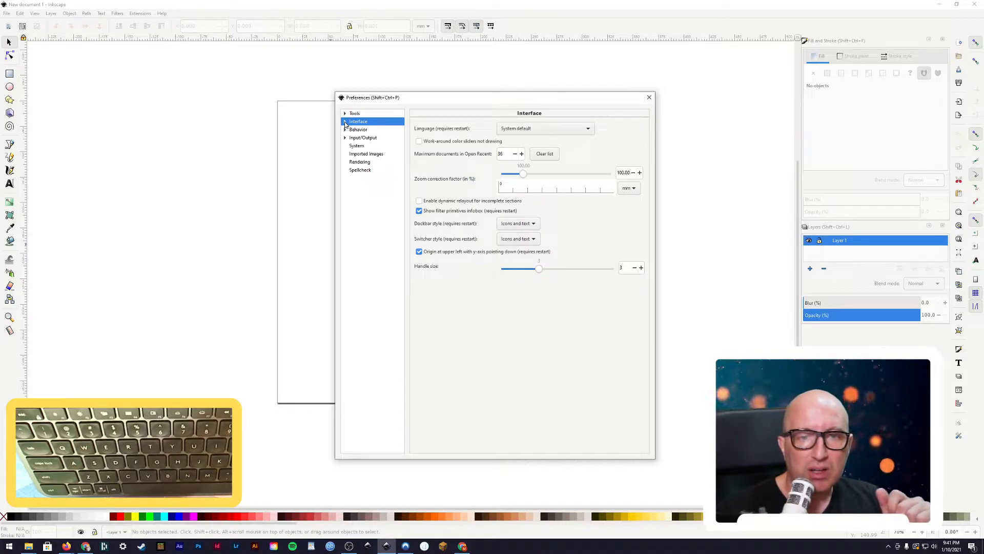
left_click(345, 121)
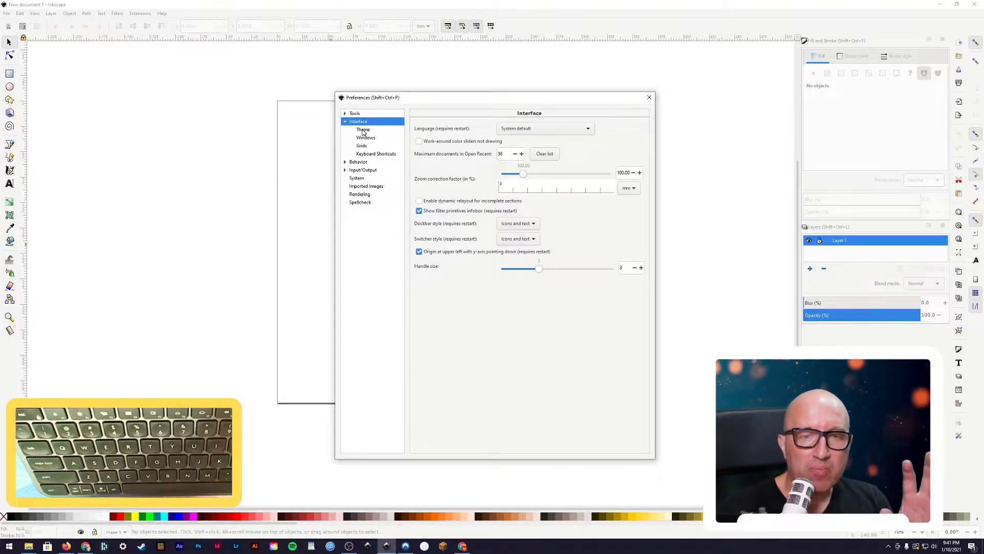
left_click(363, 130)
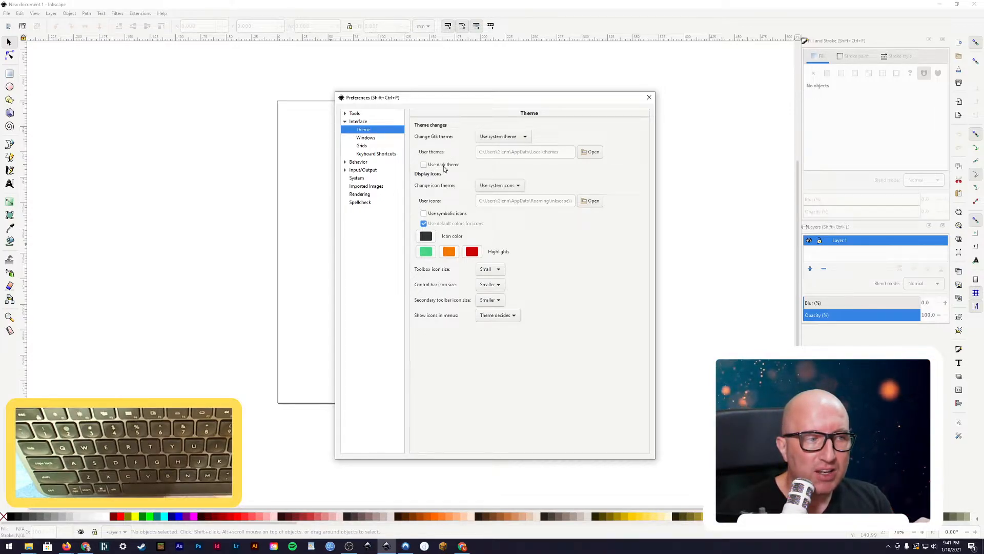
left_click(424, 165)
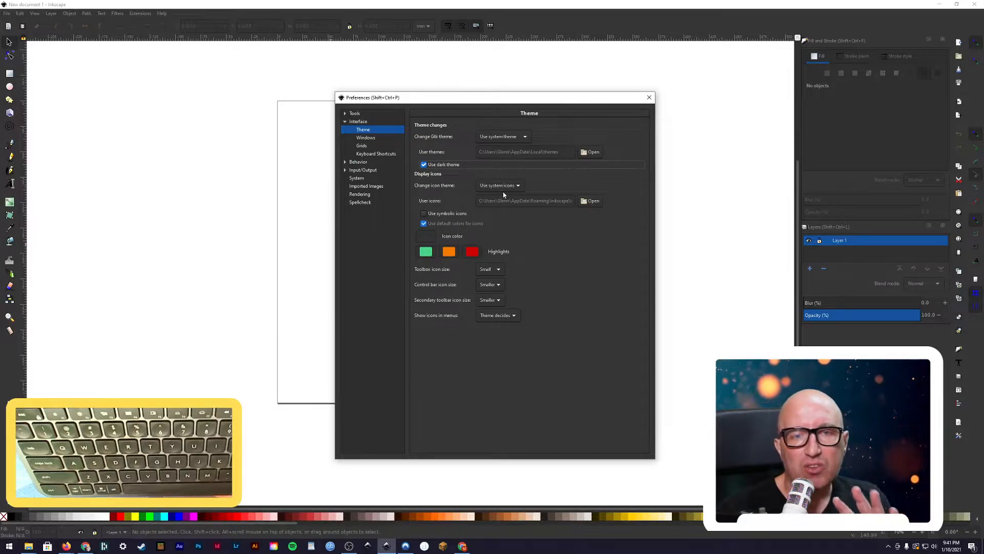
left_click(650, 98)
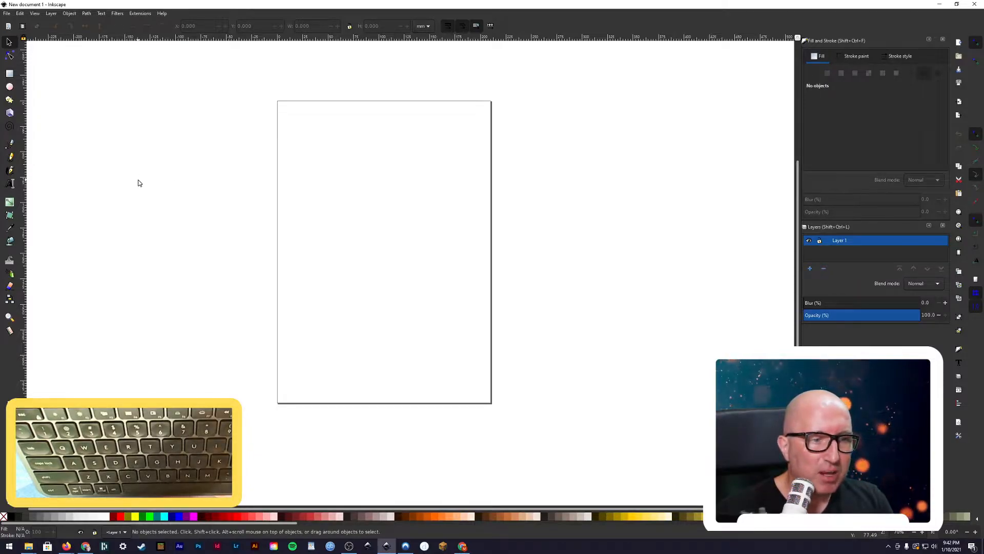
Step: Add a new layer named "Face Outline" above the current layer
key("alt+Tab")
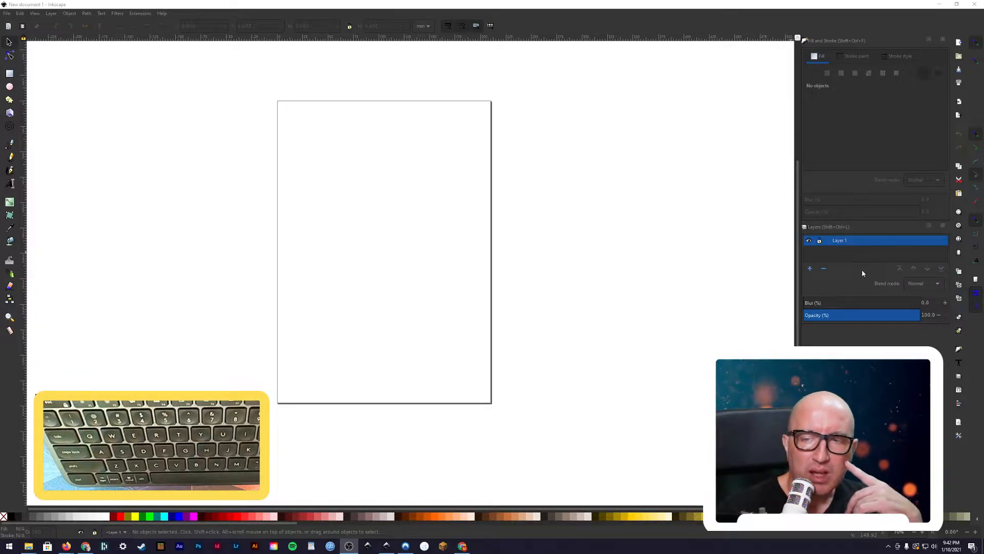
left_click(810, 267)
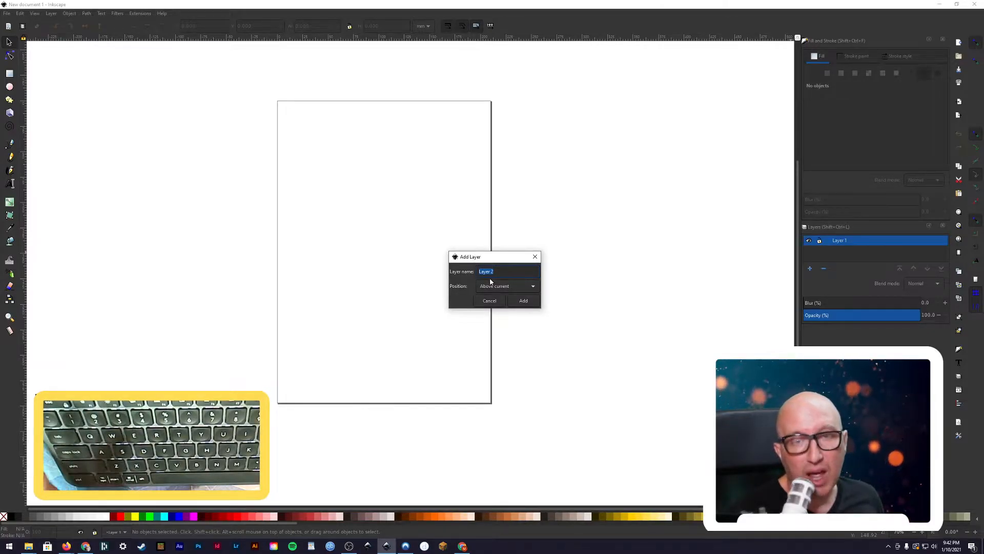
type("Face")
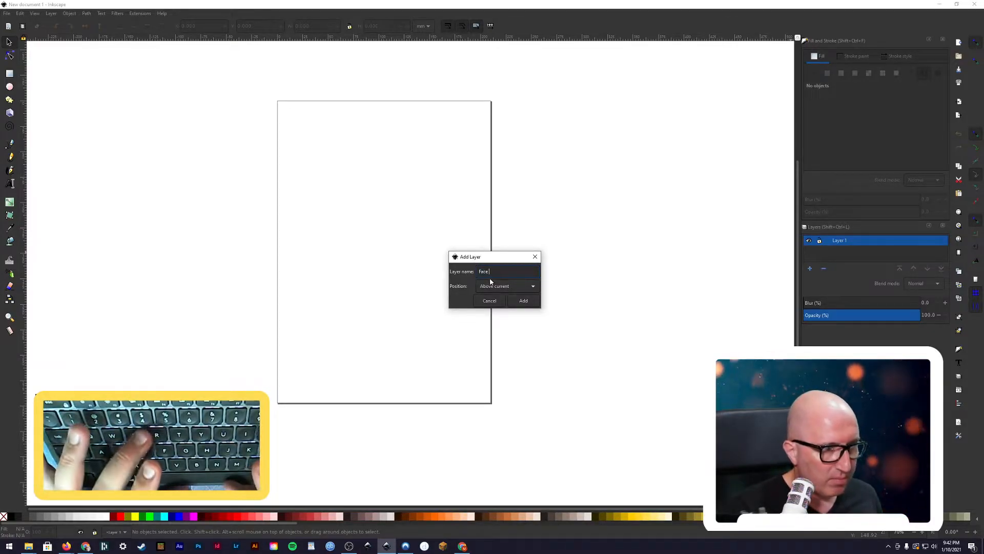
type(" Outline")
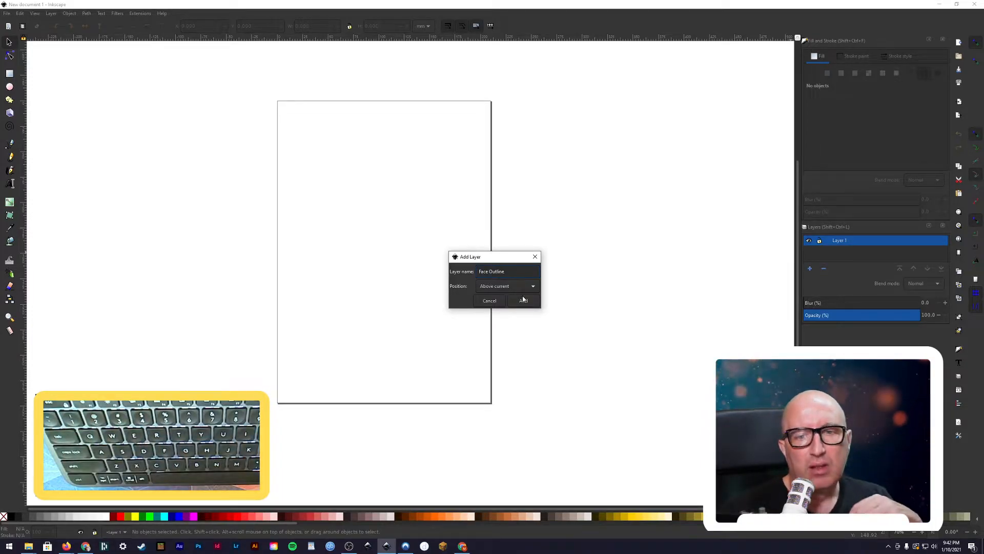
left_click(523, 299)
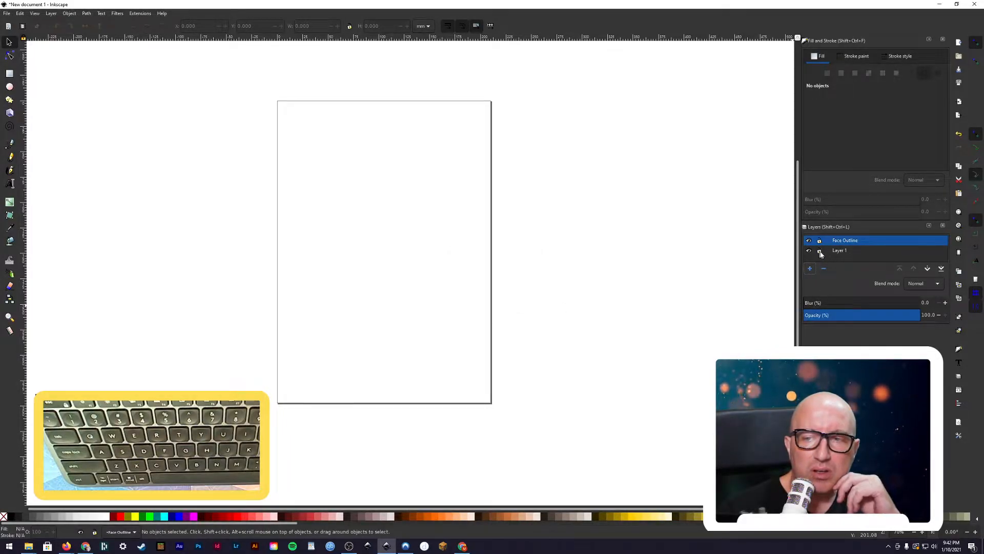
Step: Rename Layer 1 as "Portrait"
left_click(841, 251)
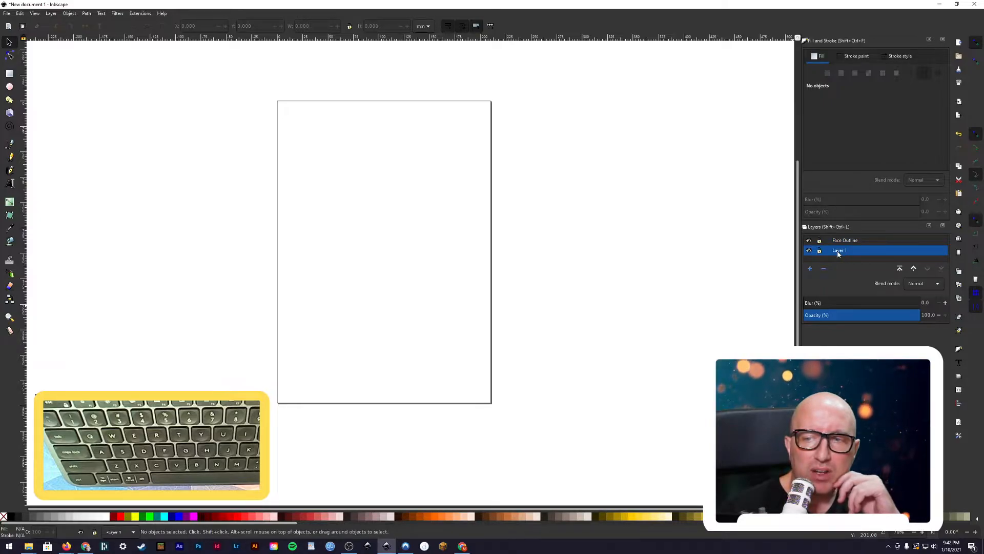
double_click(838, 252)
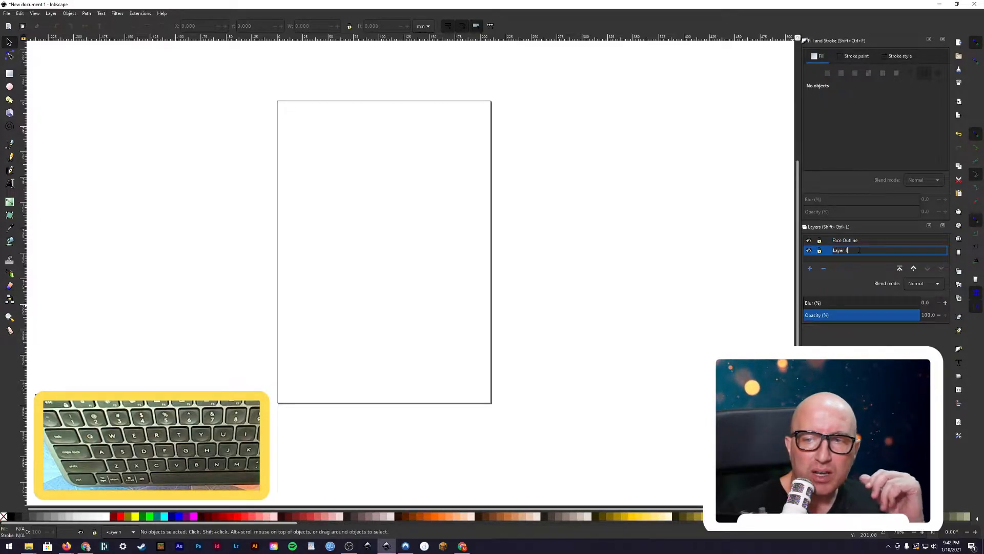
key("BackSpace")
key("BackSpace")
key("BackSpace")
key("BackSpace")
key("BackSpace")
key("BackSpace")
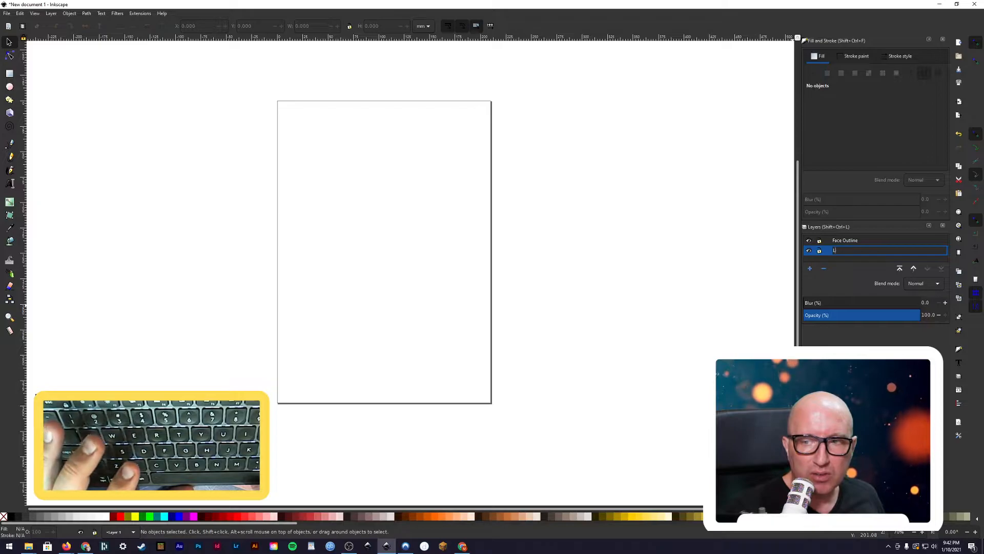
key("BackSpace")
type("Portrai")
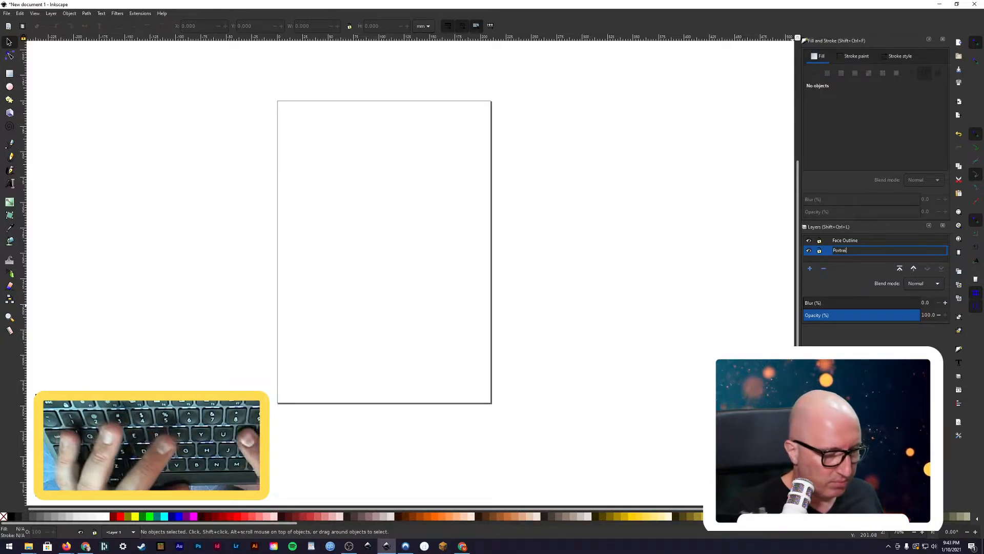
type("t")
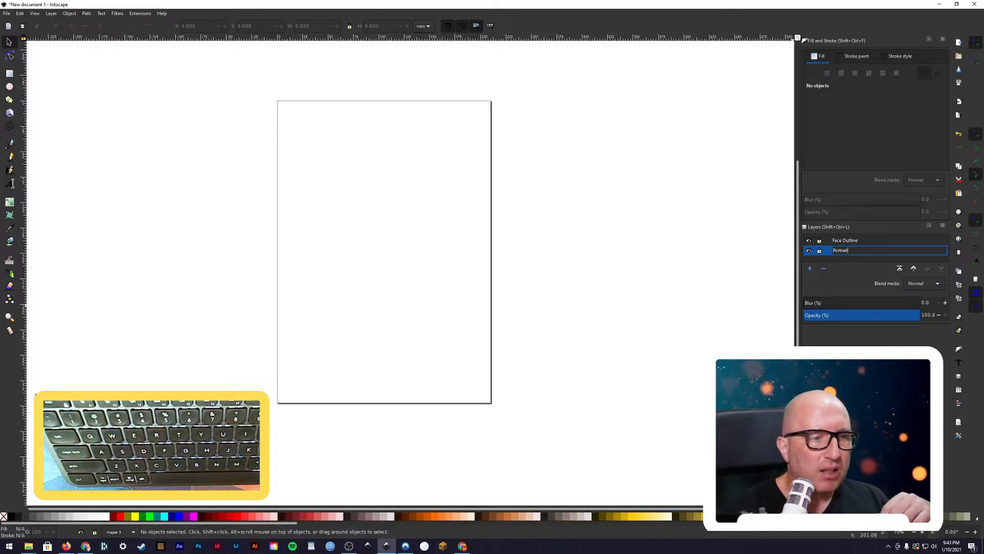
left_click(859, 252)
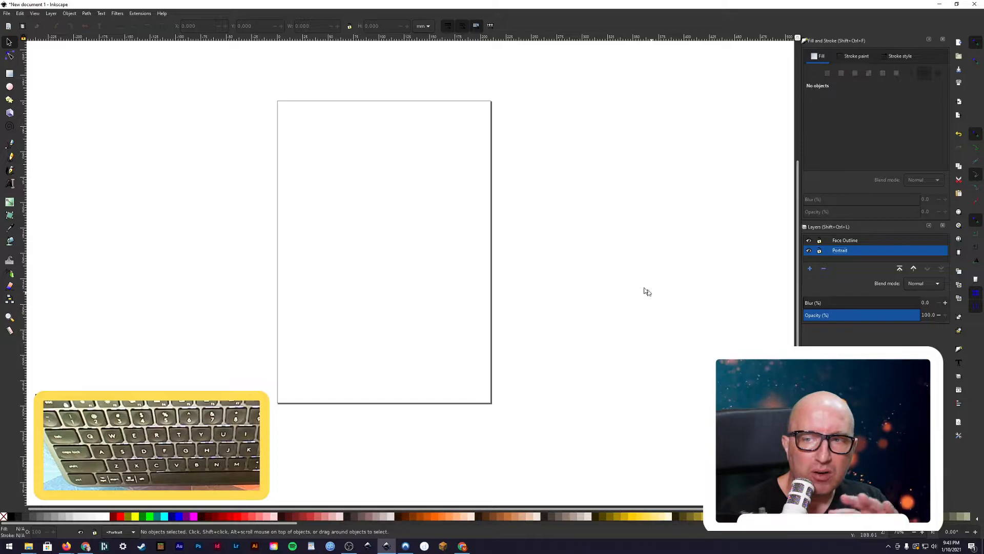
Step: Alternate the active layer between Face Outline and Portrait, ending on Portrait
left_click(845, 241)
left_click(848, 251)
left_click(849, 241)
left_click(852, 250)
left_click(851, 241)
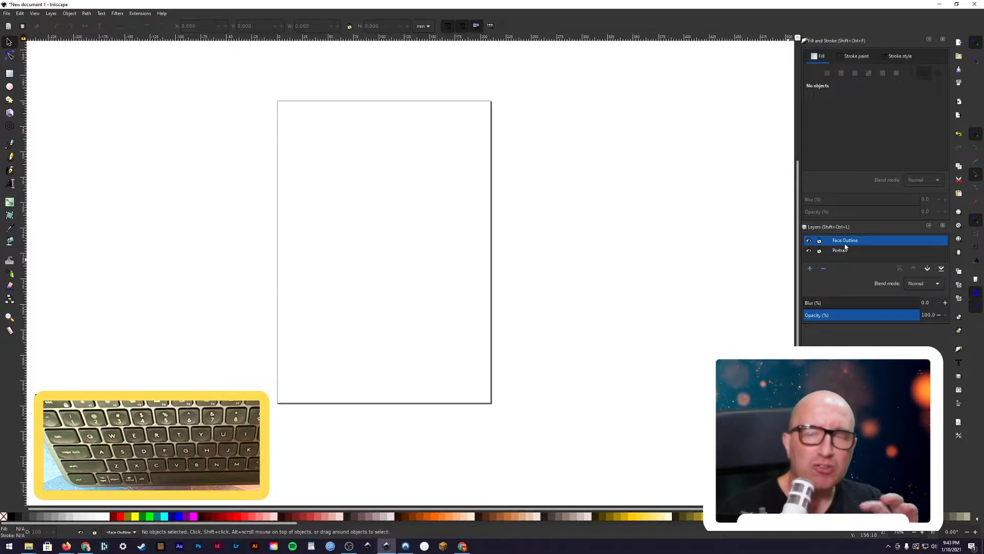
left_click(846, 252)
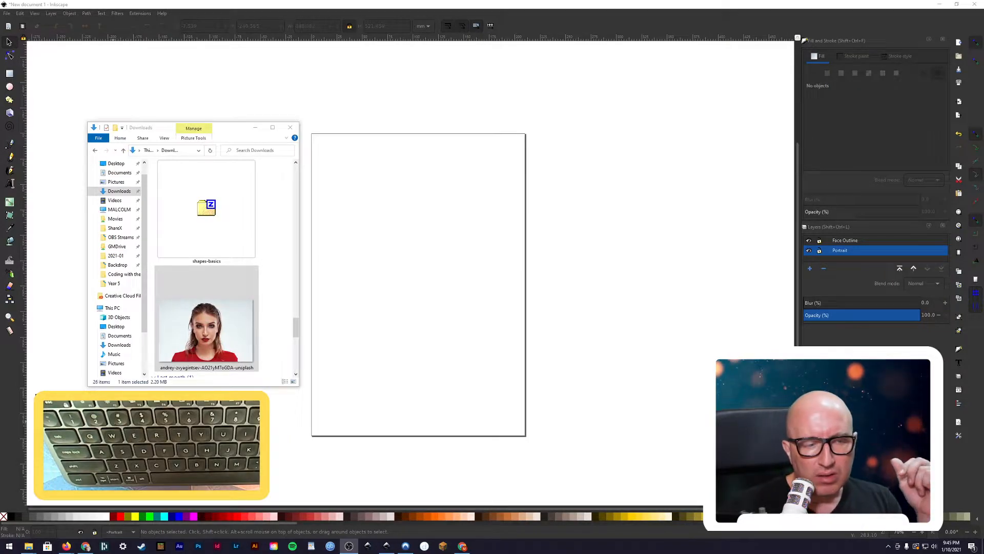
Step: Open the Downloads folder in a second File Explorer window and check its layout options, closing it again
left_click(218, 354)
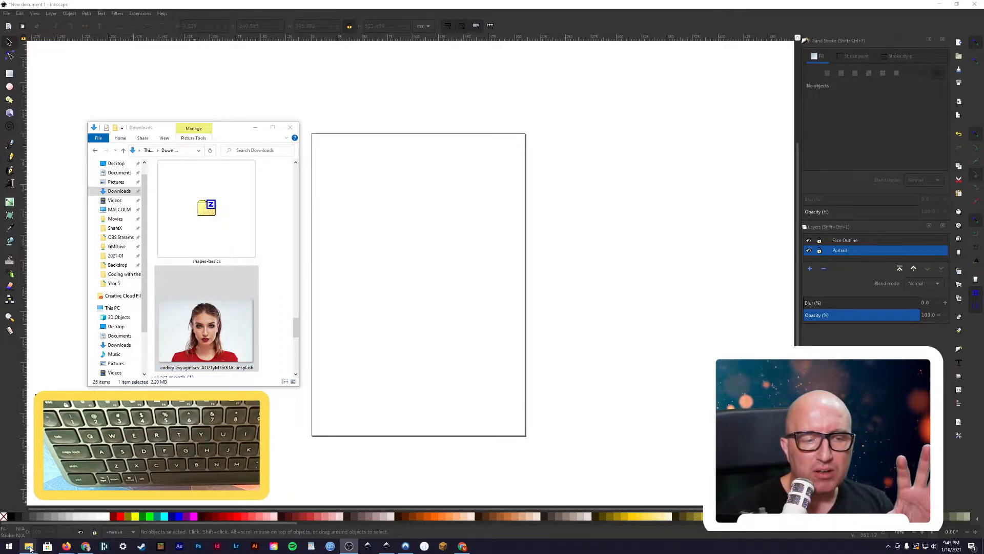
mouse_move(30, 549)
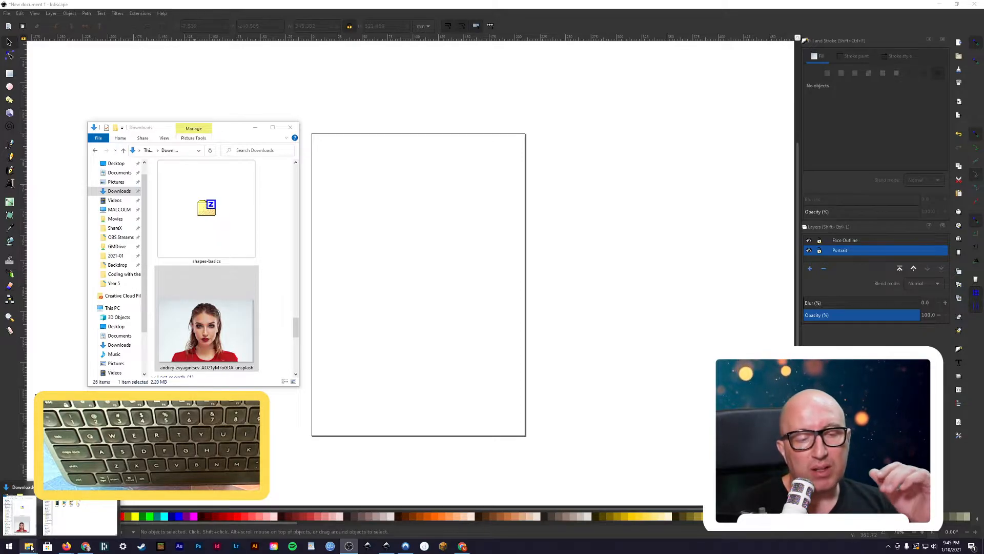
right_click(30, 547)
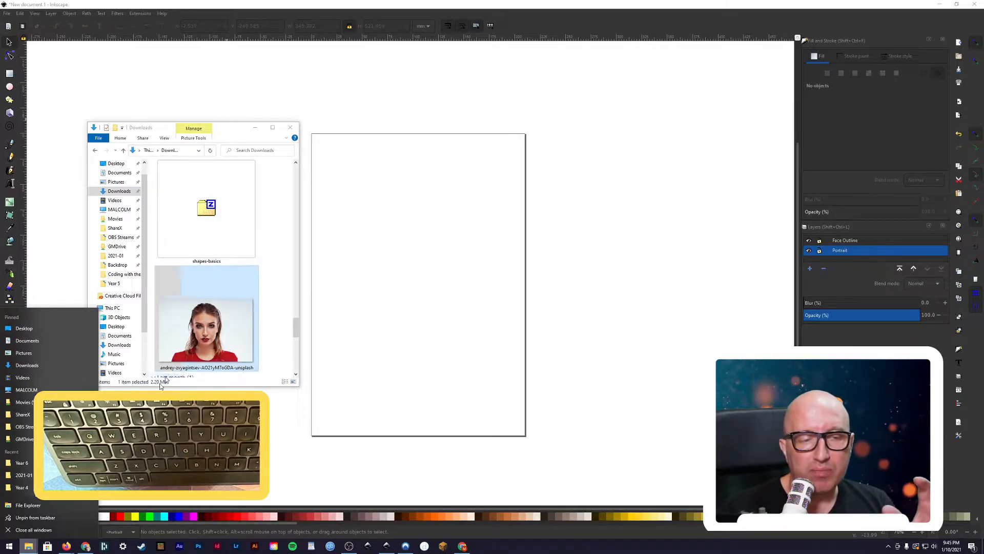
left_click(40, 367)
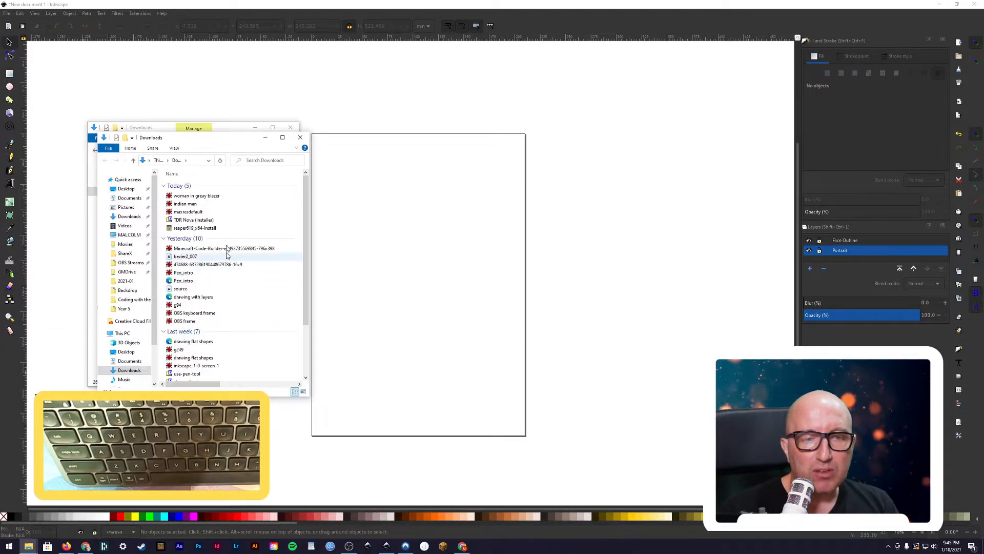
left_click(174, 148)
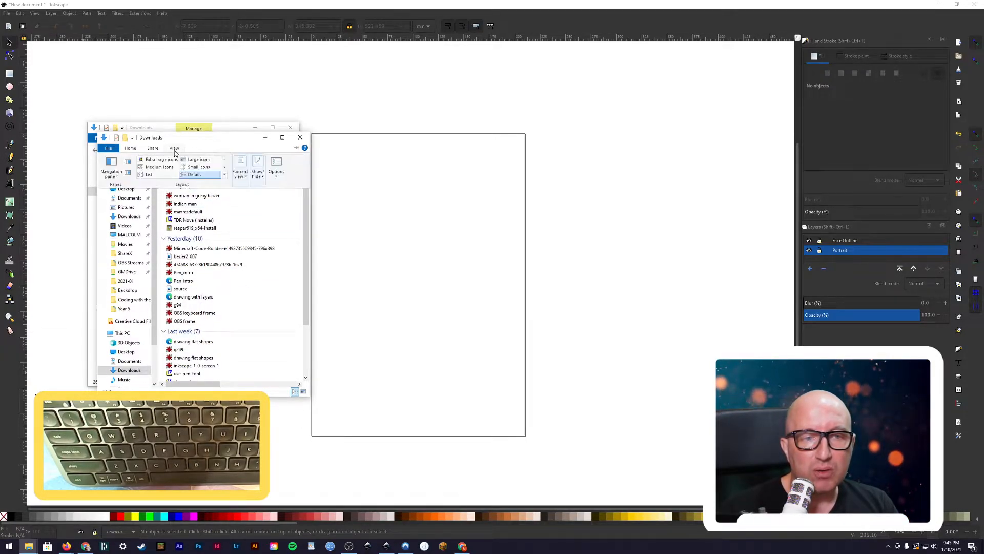
left_click(209, 144)
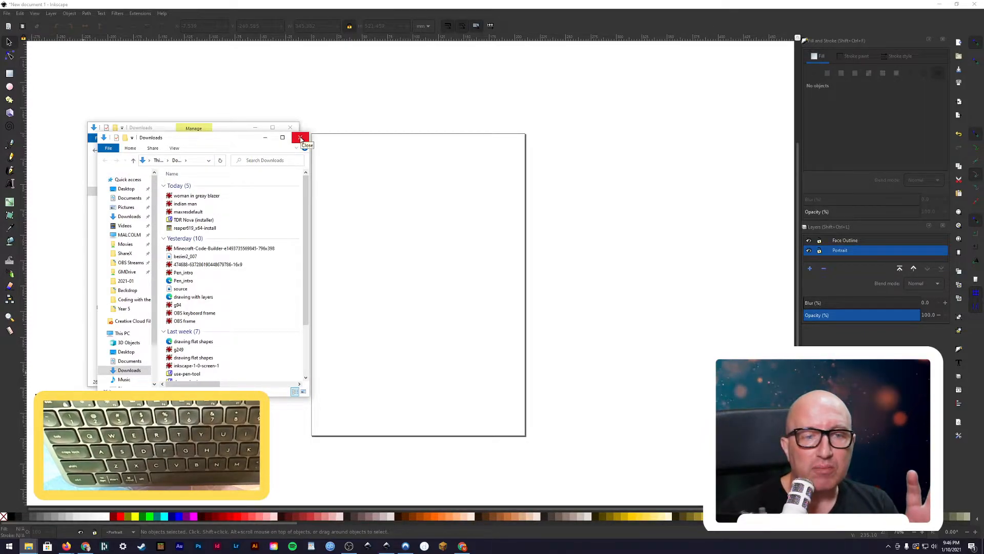
left_click(301, 137)
Step: Import the photo of the woman in red from the Downloads folder into Inkscape's Portrait layer as an embedded image, with DPI from file
left_click(227, 332)
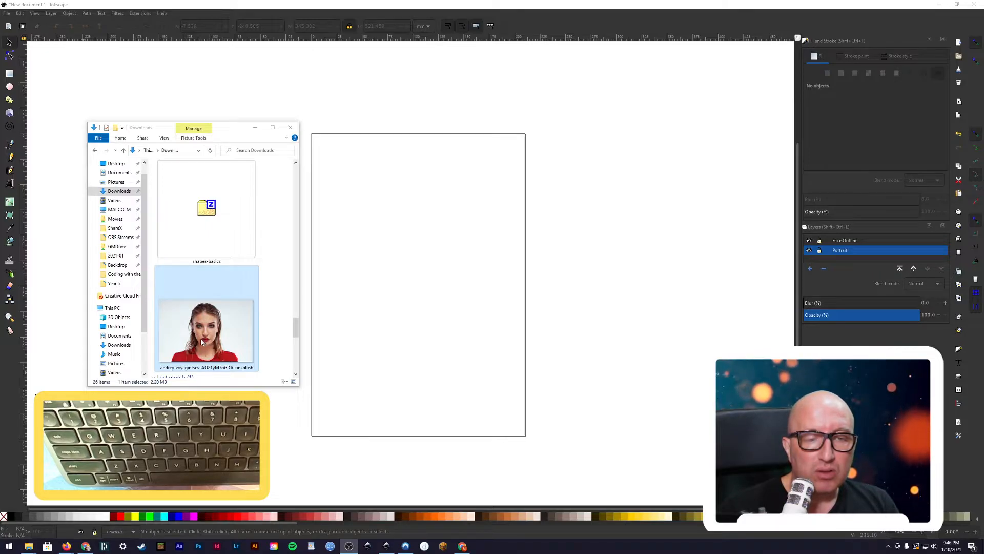
left_click_drag(201, 343, 359, 315)
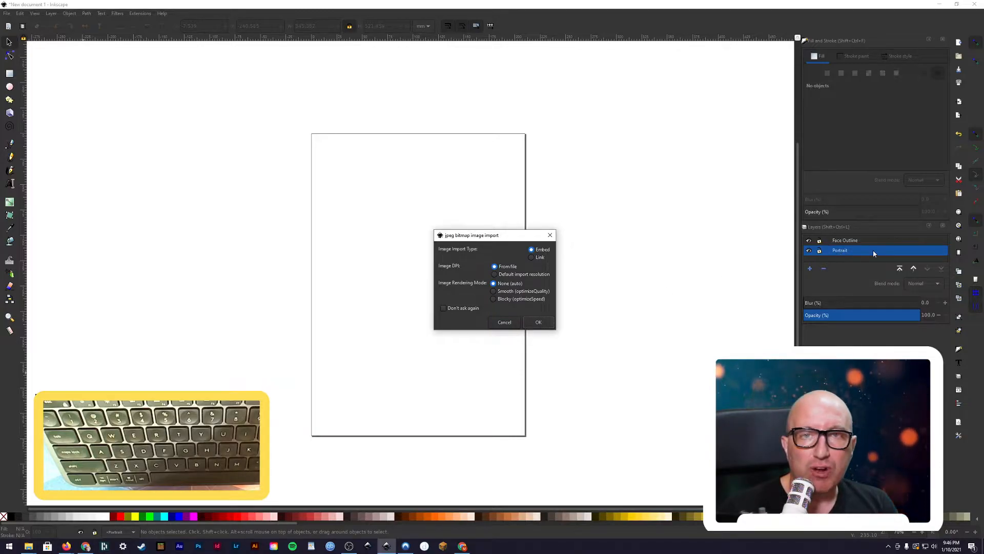
left_click(547, 322)
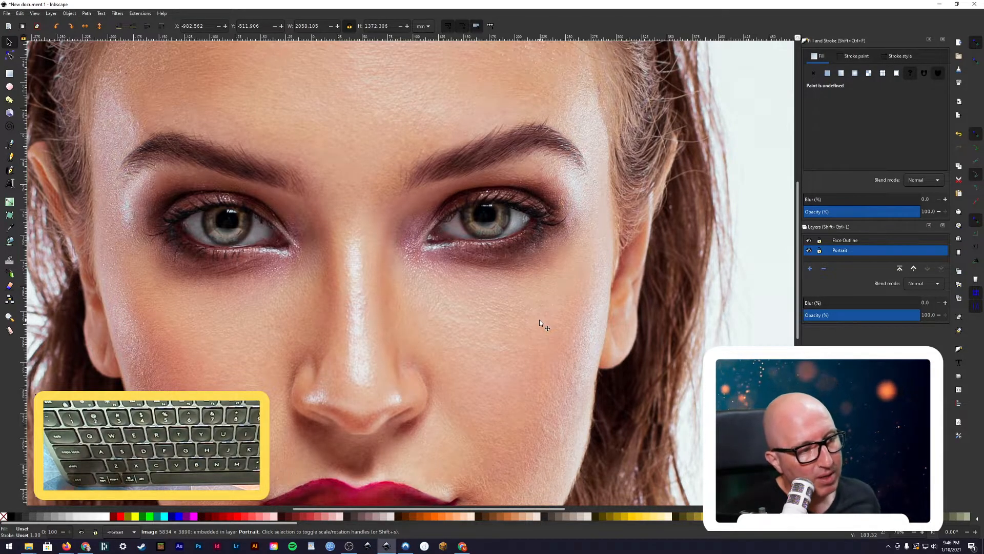
Step: Scale the photo down proportionally to about 386 × 257 mm and position it over the page, centred horizontally
scroll(464, 304, "down", 5)
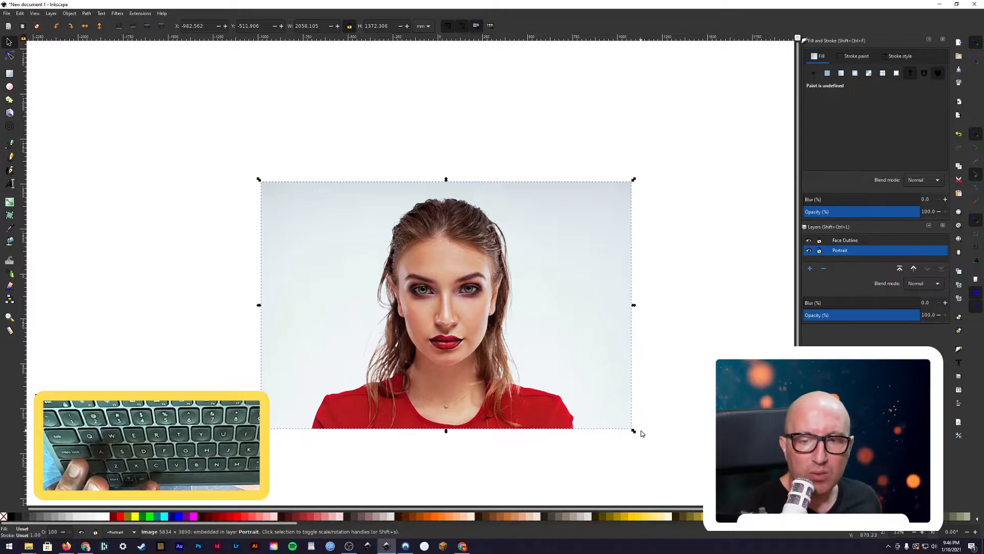
left_click_drag(634, 433, 344, 253)
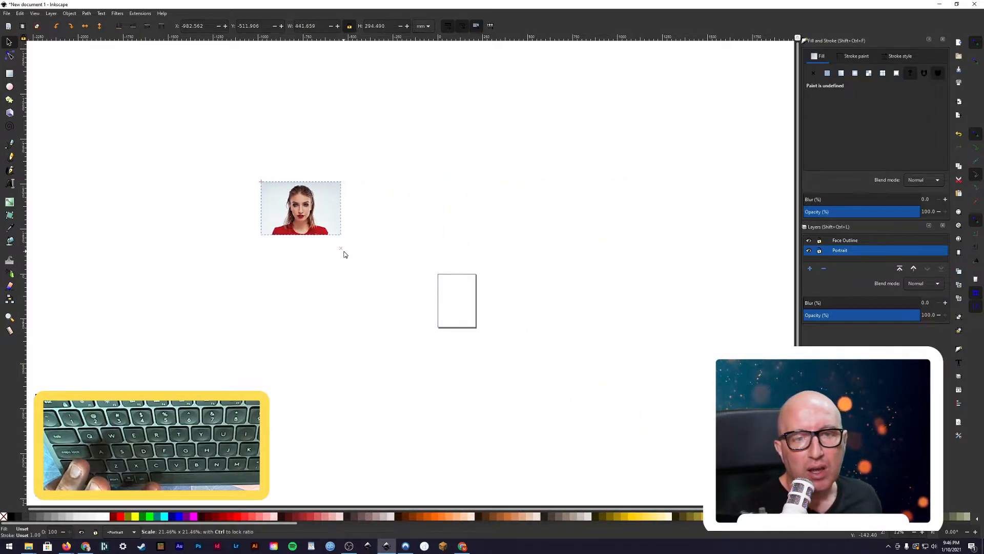
left_click_drag(306, 226, 463, 318)
left_click_drag(497, 276, 491, 280)
left_click_drag(468, 315, 474, 311)
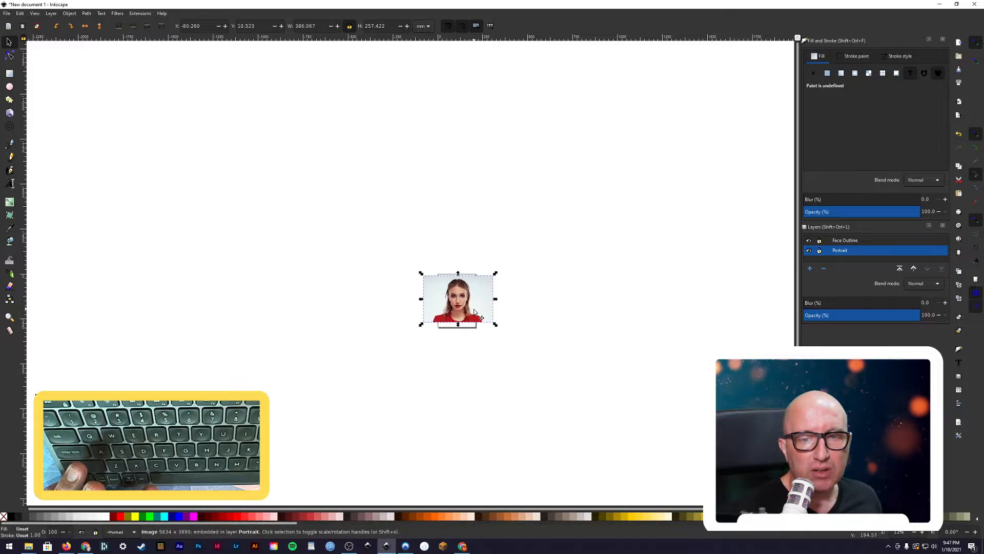
scroll(474, 311, "up", 6)
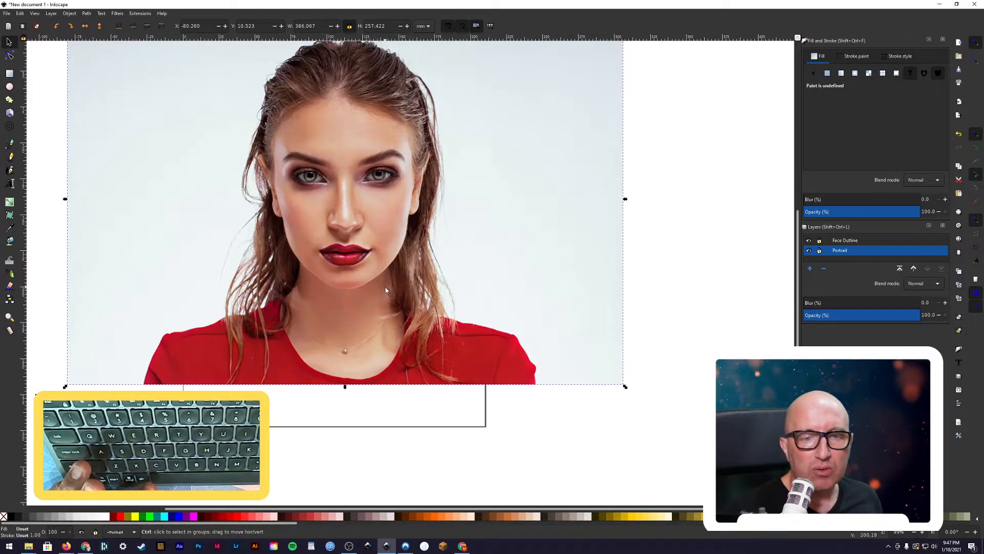
Step: Start a straight-segment Bezier path at the left temple in the Portrait layer and trace the left side of the face down to the jaw
scroll(386, 288, "down", 1)
scroll(385, 288, "up", 1)
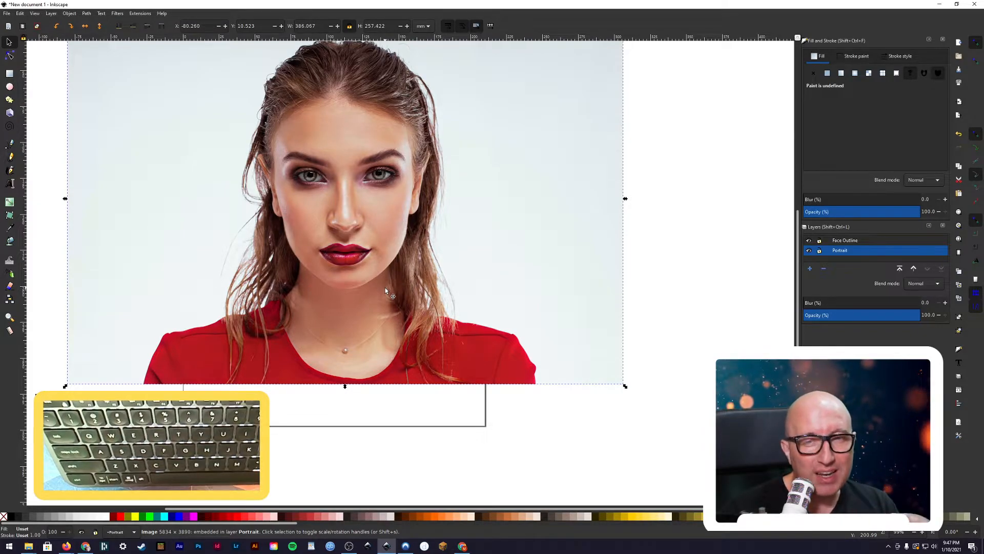
left_click_drag(368, 280, 431, 350)
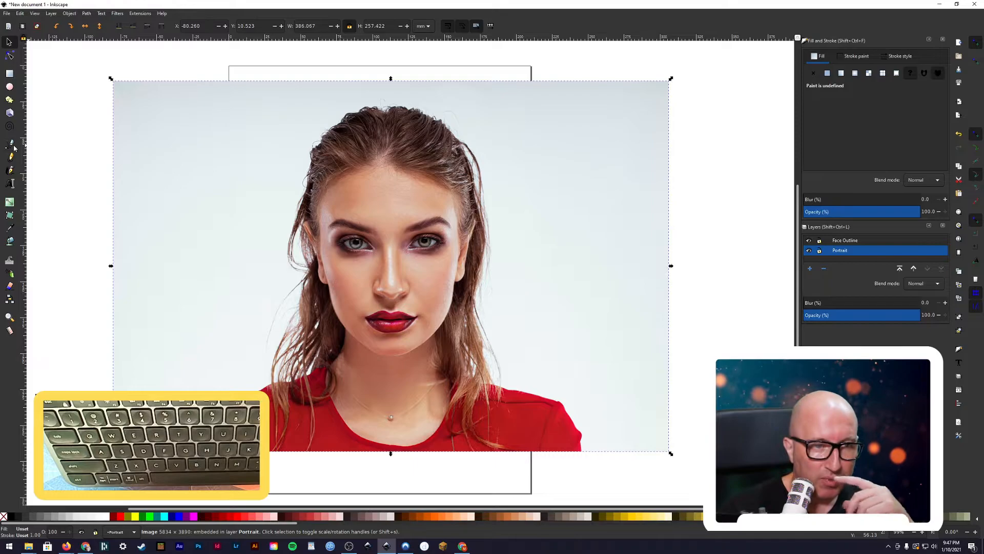
key("b")
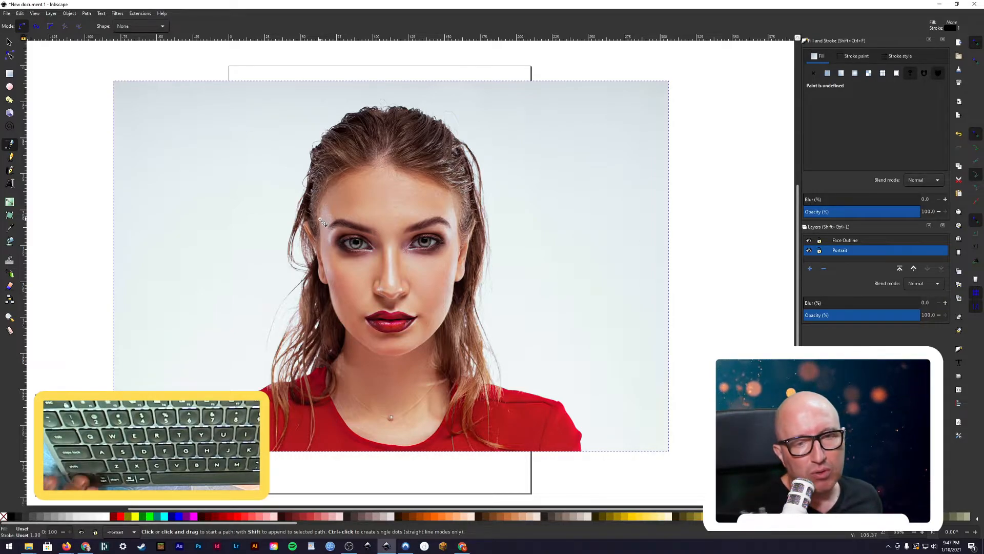
scroll(318, 221, "up", 3, "ctrl")
scroll(315, 221, "down", 3)
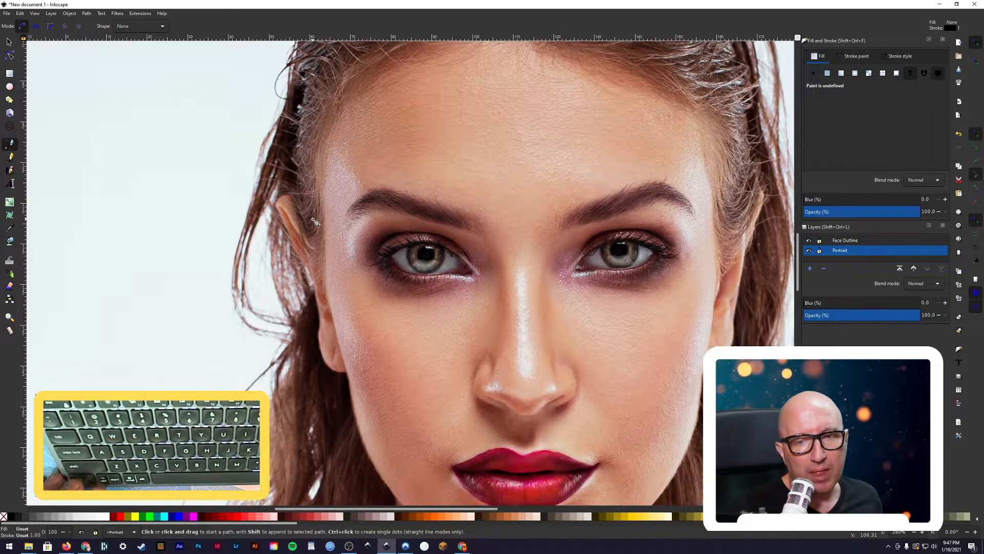
scroll(315, 221, "down", 3, "ctrl")
scroll(315, 222, "up", 3, "ctrl")
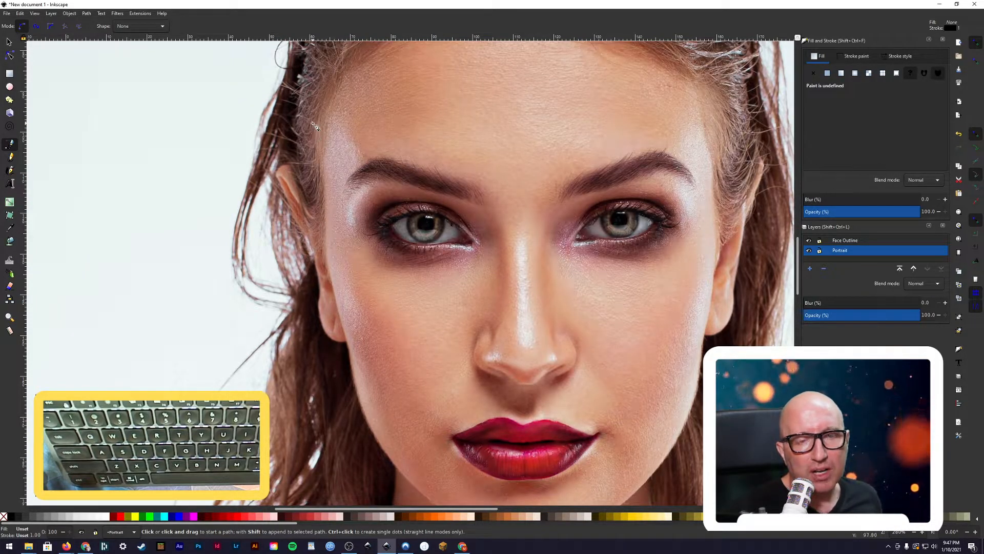
left_click(317, 86)
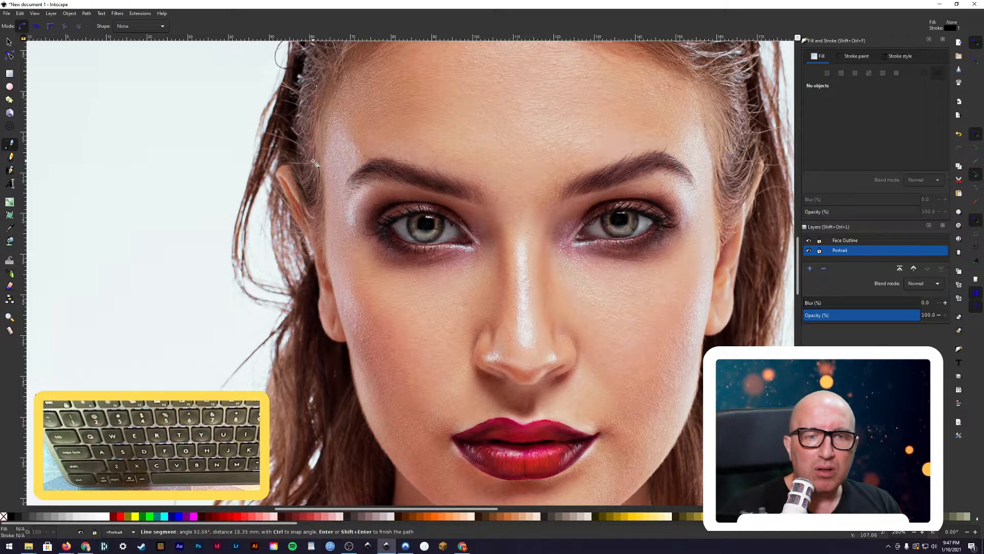
left_click(326, 256)
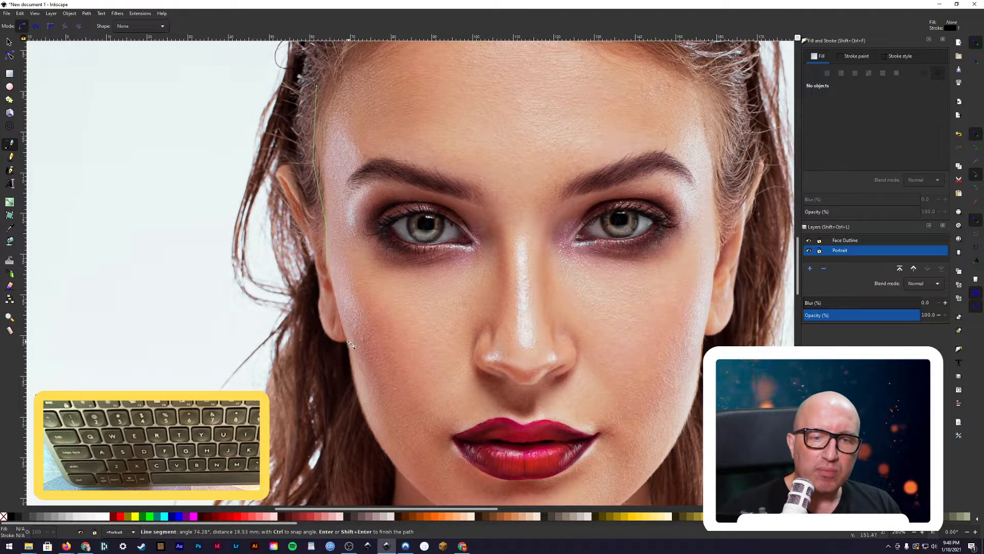
left_click(364, 412)
scroll(364, 412, "down", 3)
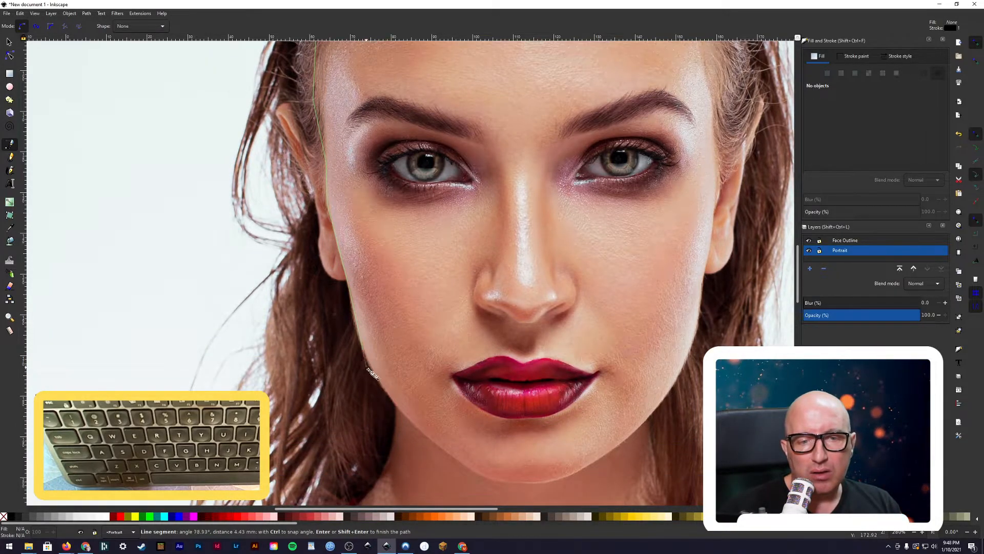
left_click(386, 390)
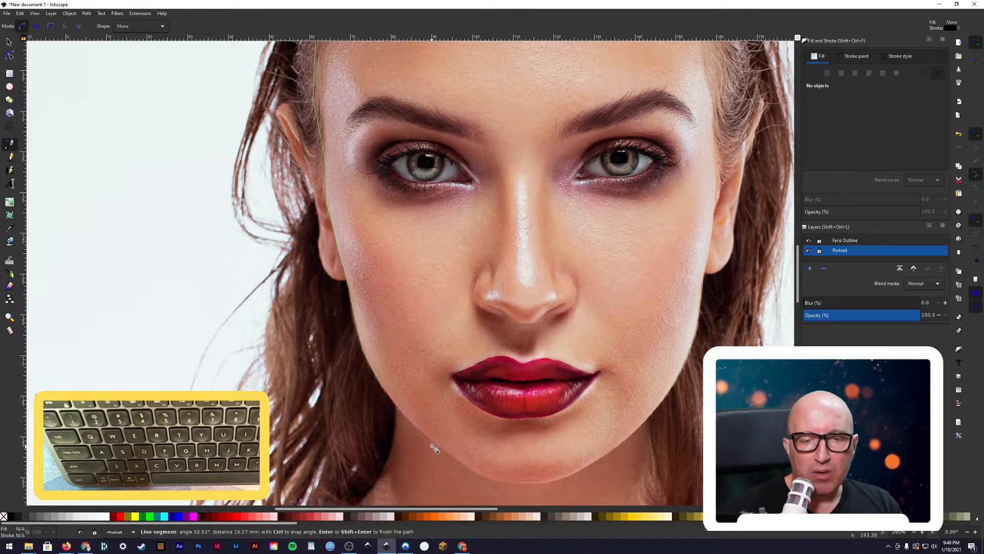
Step: Continue the face path with straight segments along the lower jaw and around the chin to the right jawline
left_click(435, 444)
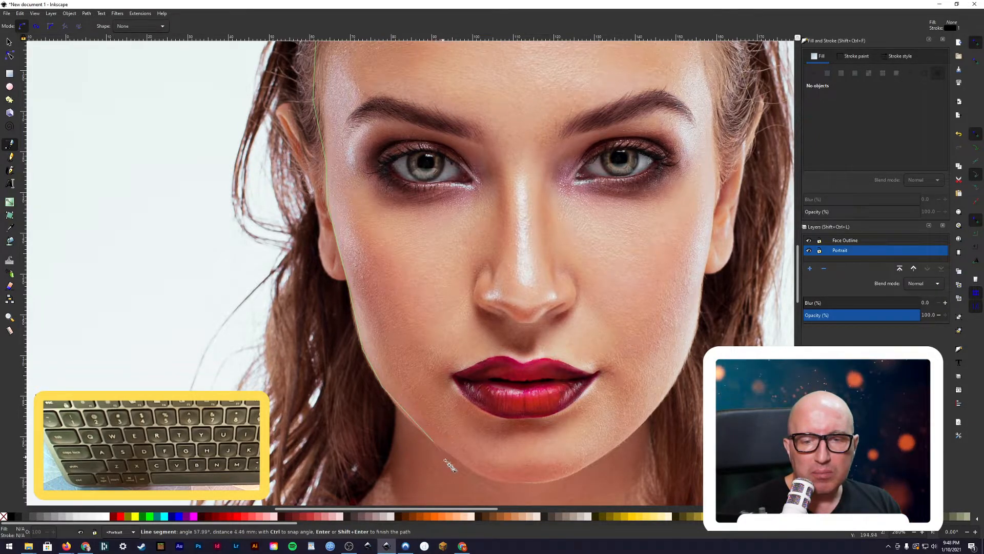
left_click(483, 477)
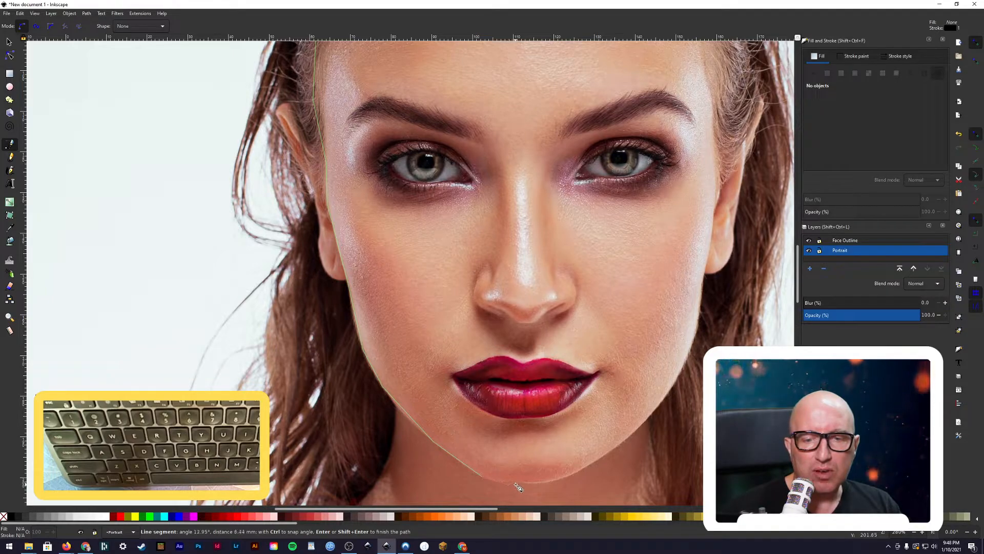
left_click(517, 484)
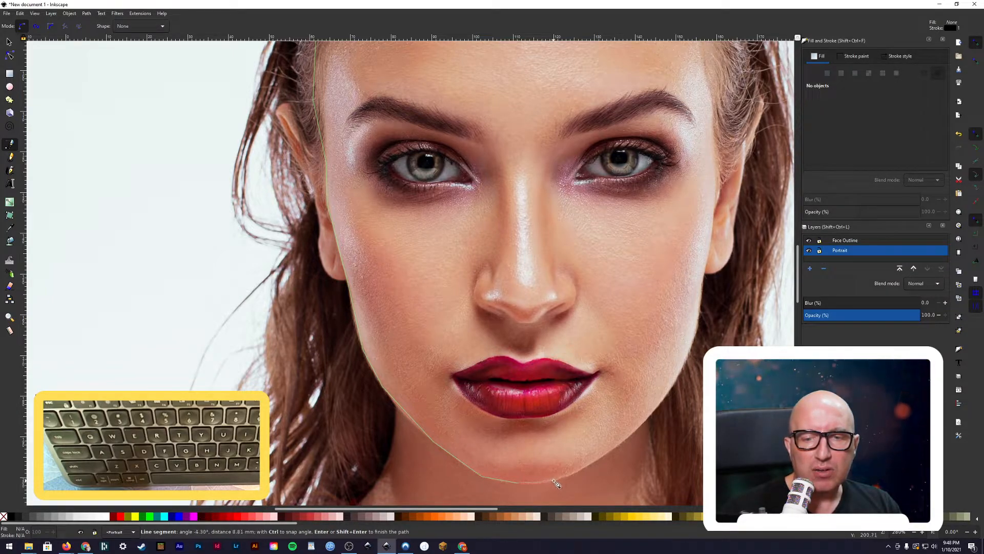
left_click(595, 467)
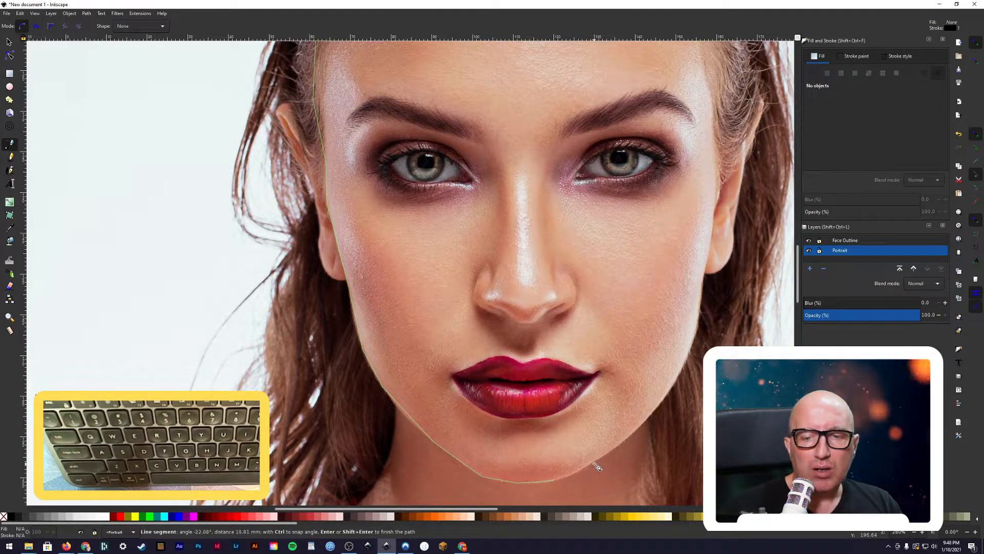
left_click(642, 431)
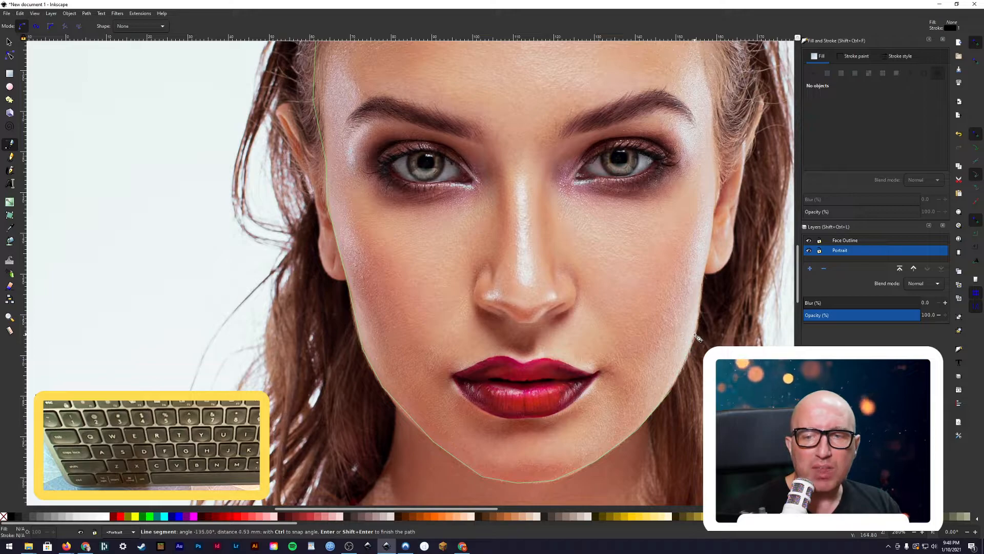
Step: Continue the face path up the right cheek and past the ear towards the right temple
left_click(706, 281)
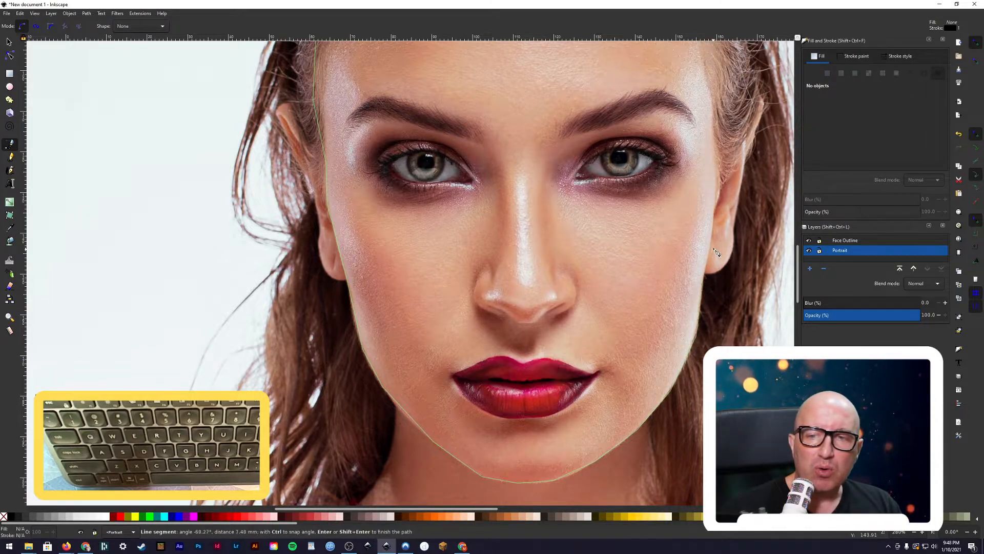
left_click(716, 231)
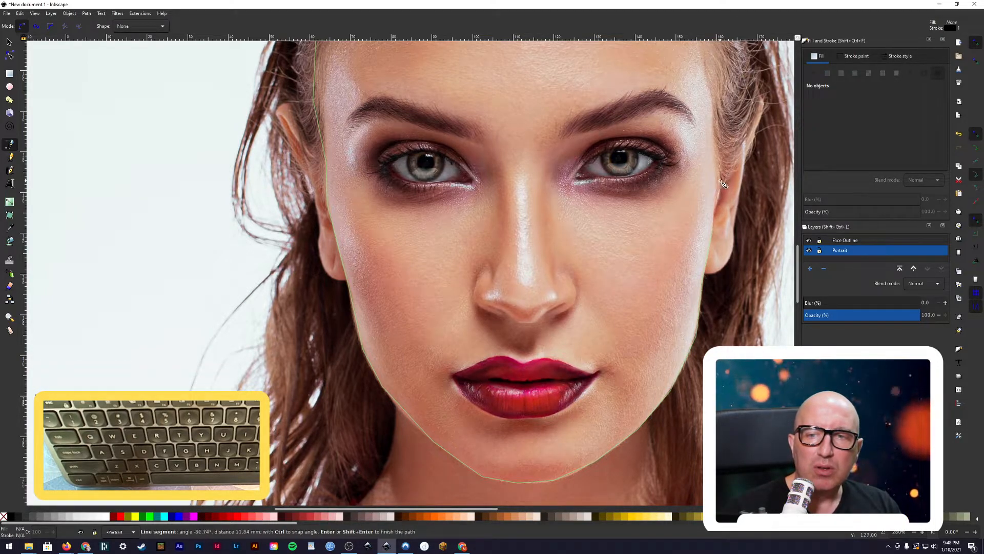
scroll(724, 191, "up", 5)
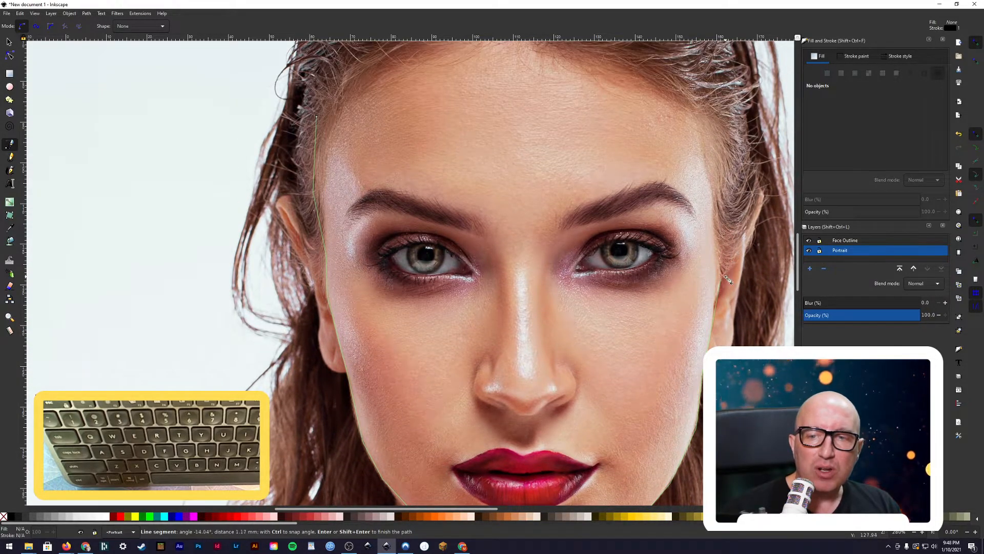
scroll(728, 280, "up", 2)
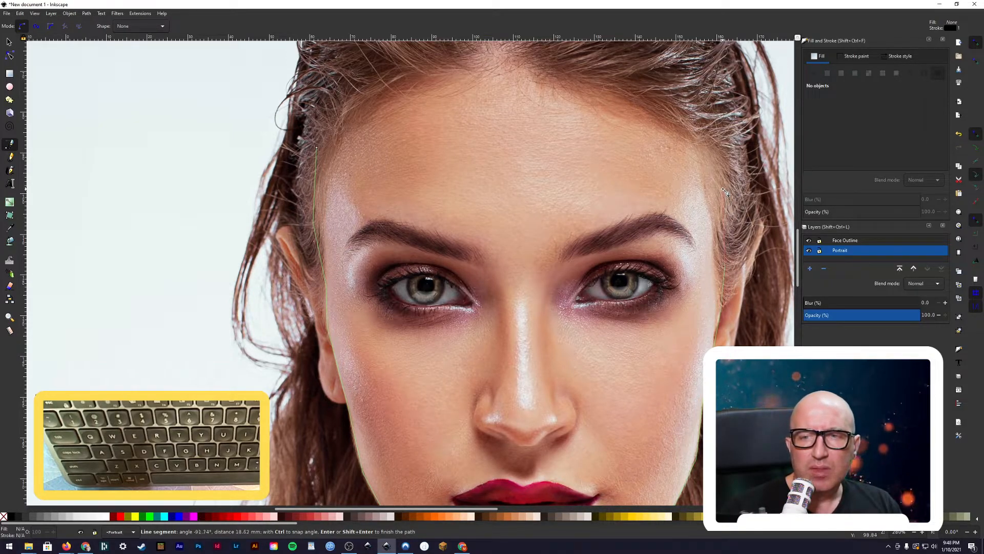
scroll(724, 192, "up", 4)
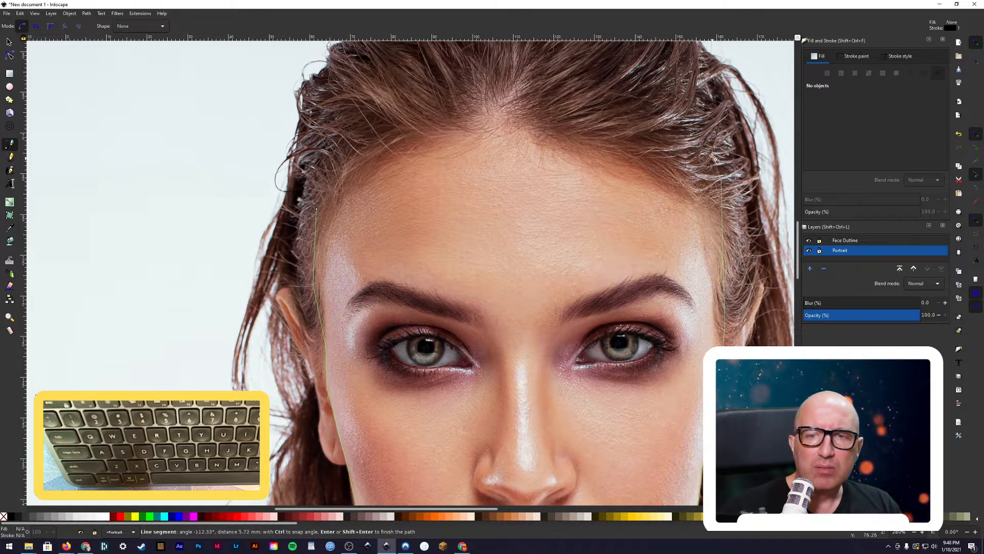
Step: Carry the path over the forehead just above the hairline and close it at its starting point on the left temple
left_click(677, 105)
left_click(577, 76)
left_click(444, 83)
left_click(348, 125)
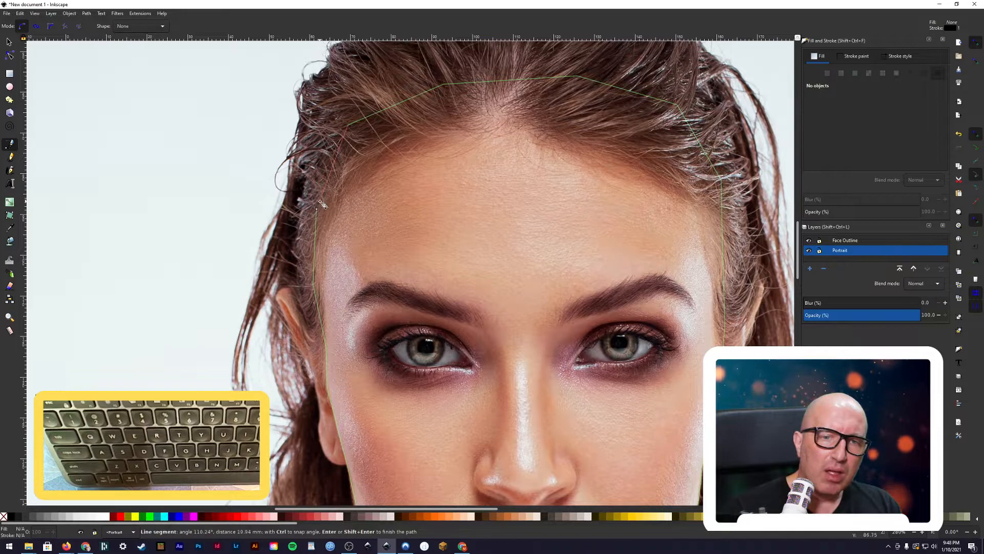
left_click(318, 211)
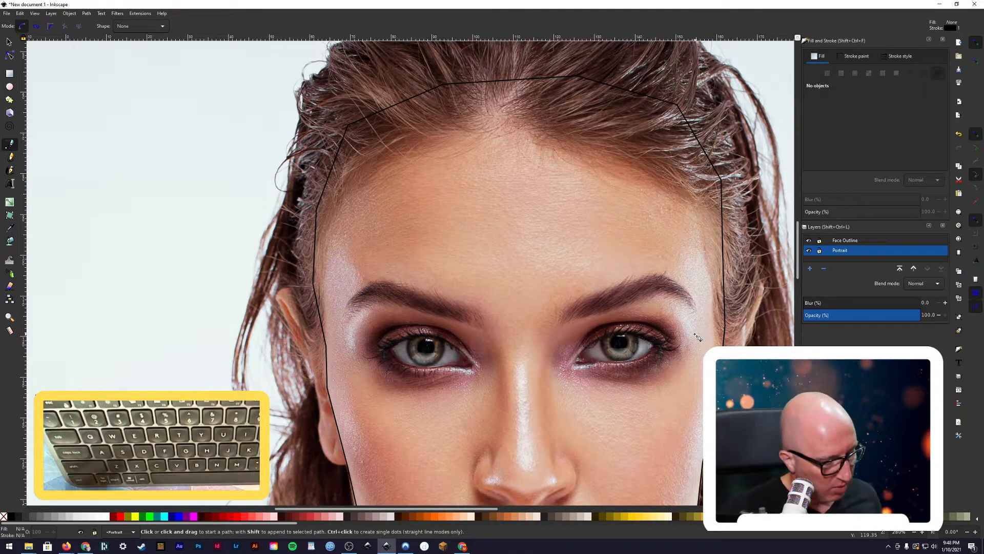
Step: Select the closed face path and move it to the Face Outline layer
scroll(628, 328, "down", 2)
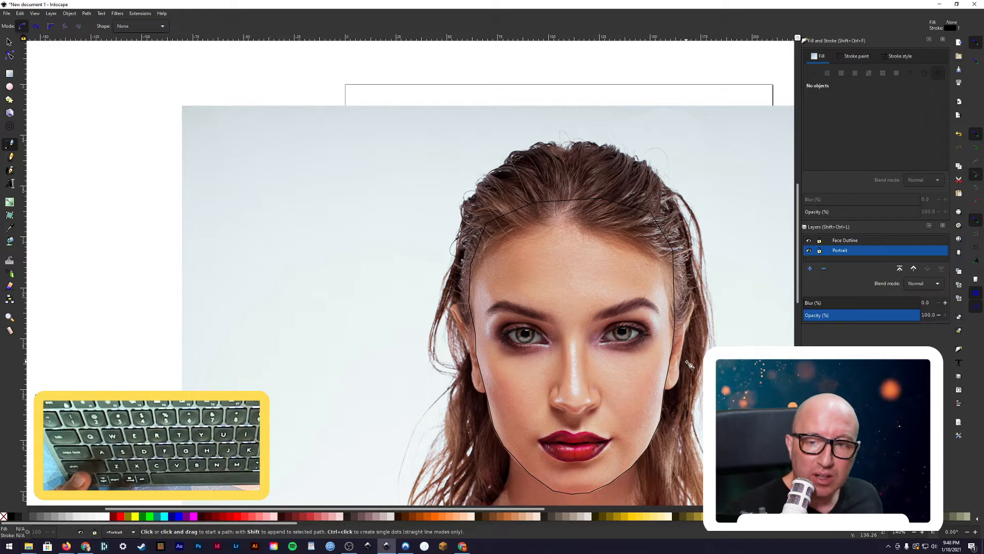
scroll(690, 363, "down", 4)
scroll(568, 312, "right", 5)
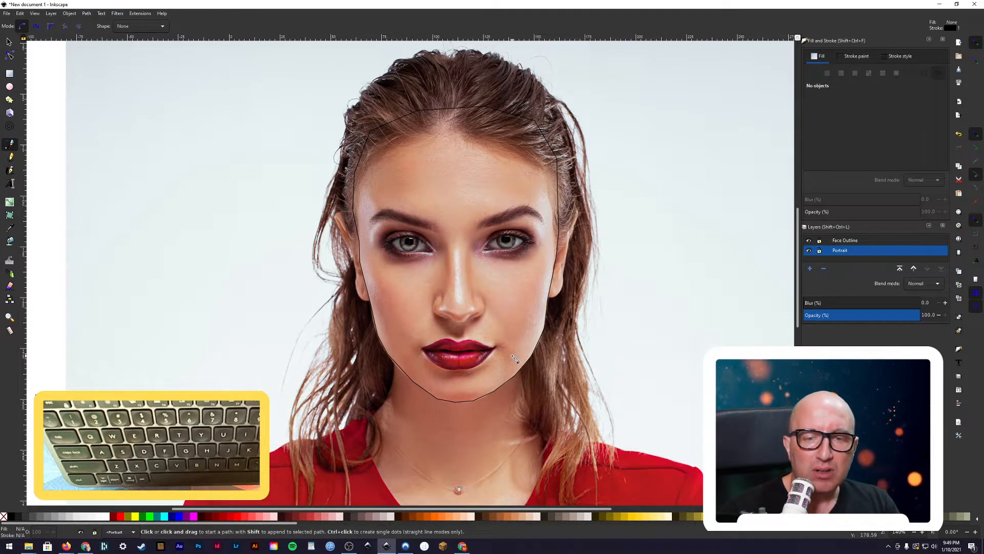
left_click(10, 43)
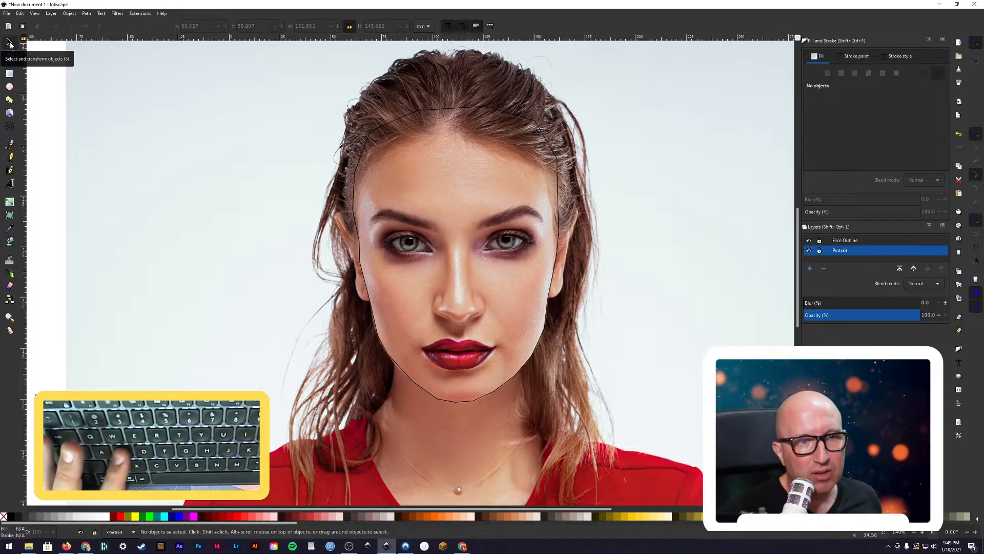
left_click(360, 263)
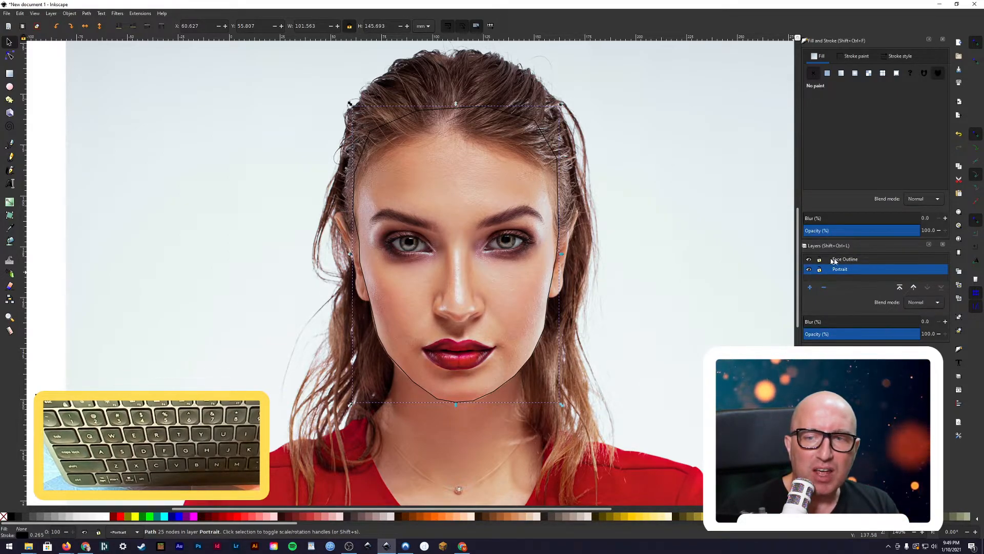
right_click(530, 361)
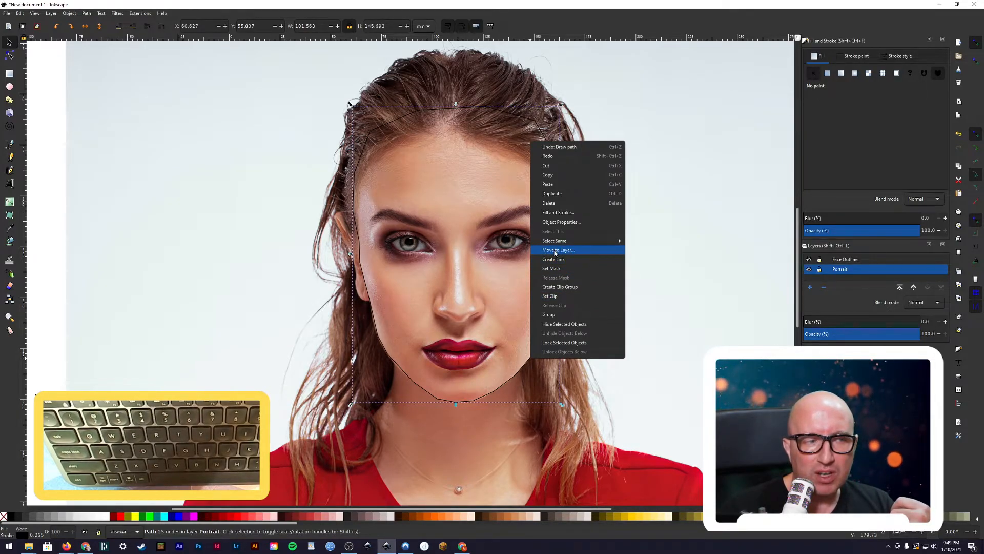
left_click(555, 251)
left_click(494, 250)
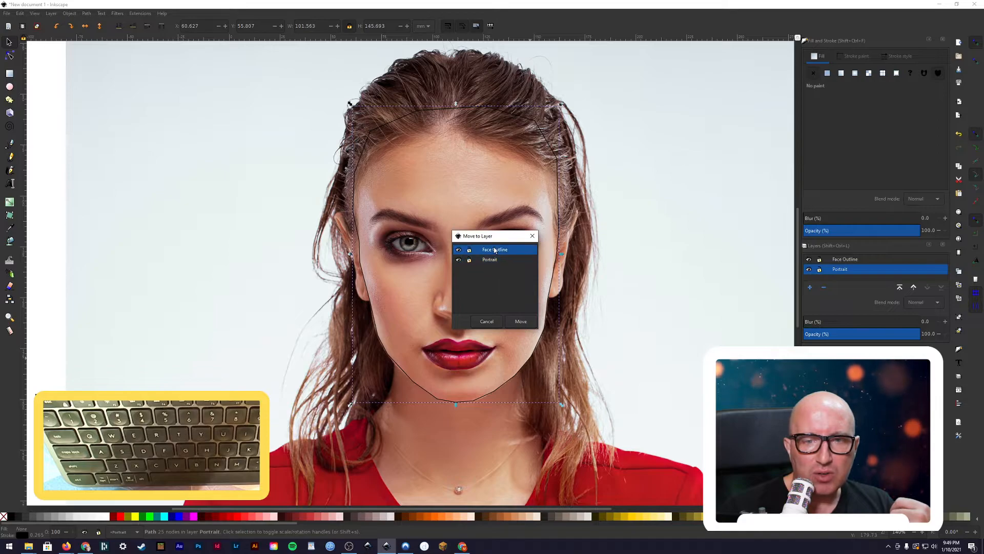
left_click(521, 321)
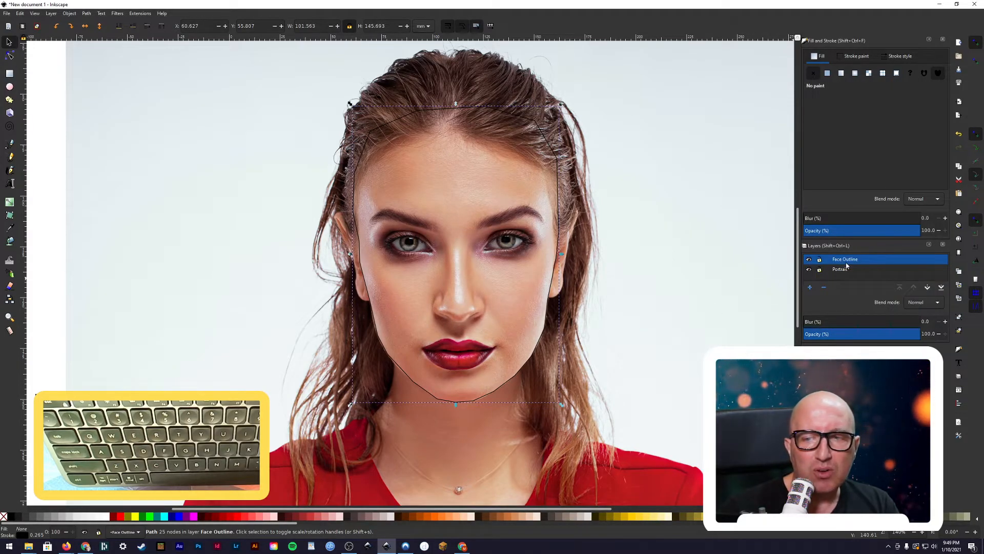
Step: Toggle the Portrait layer's visibility to check the face outline by itself, leaving the photo visible
left_click(809, 270)
left_click(808, 270)
left_click(808, 270)
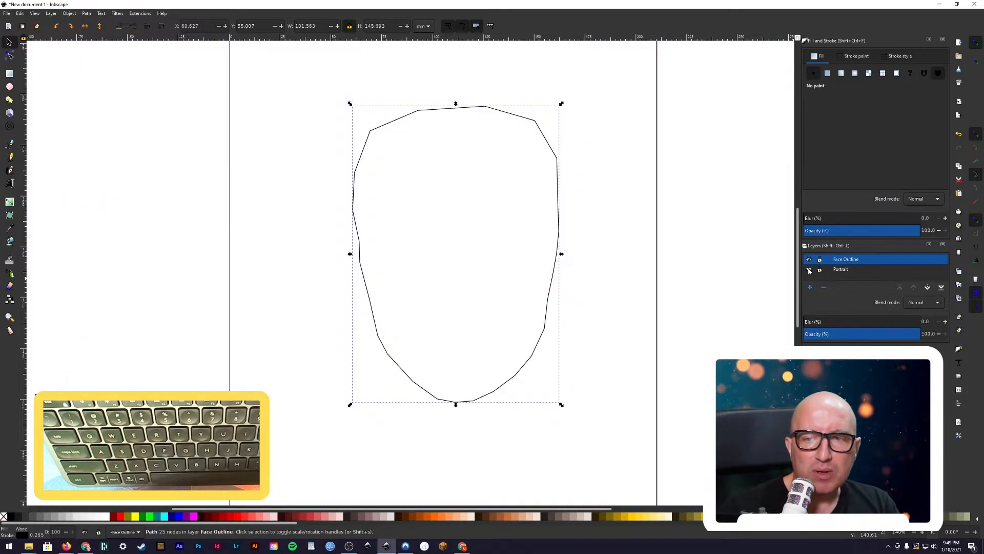
left_click(809, 270)
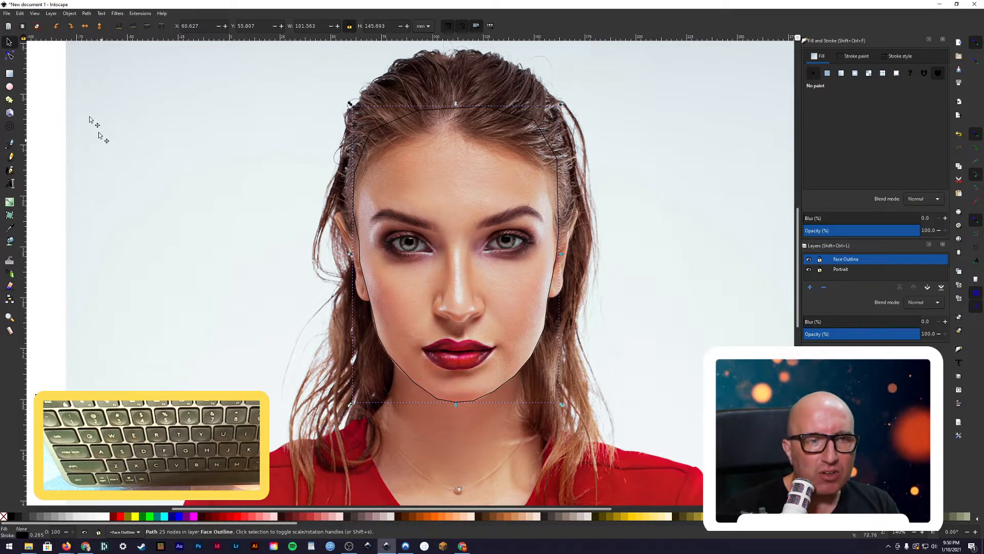
Step: Edit the outline's nodes to bend the segment beside the left eye into a curve along the temple, undoing stray adjustments
left_click(11, 56)
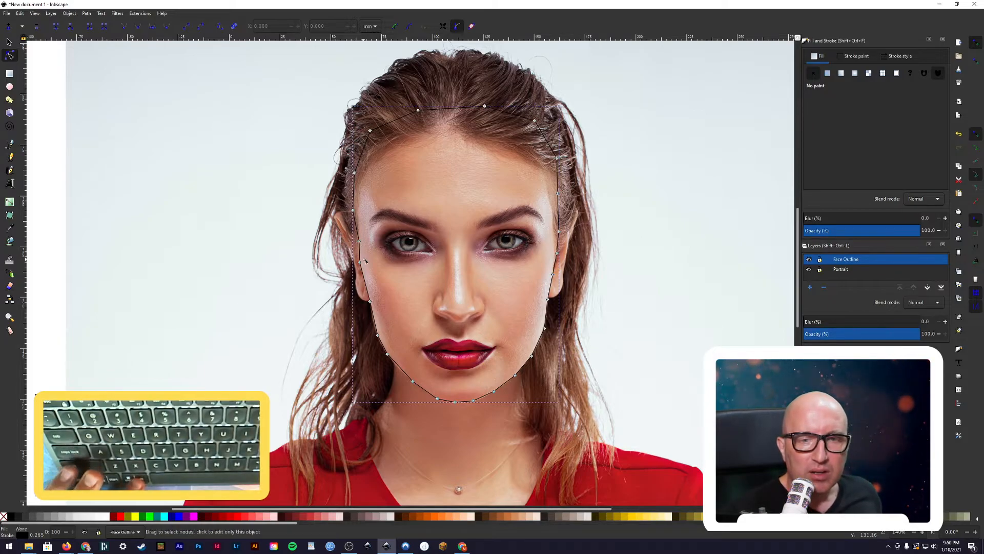
left_click(359, 243)
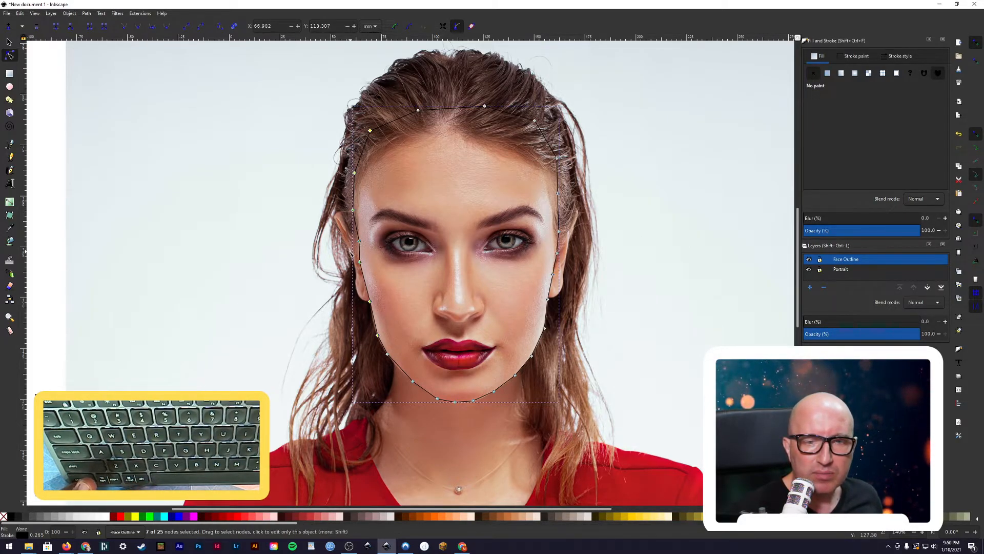
scroll(351, 253, "up", 3)
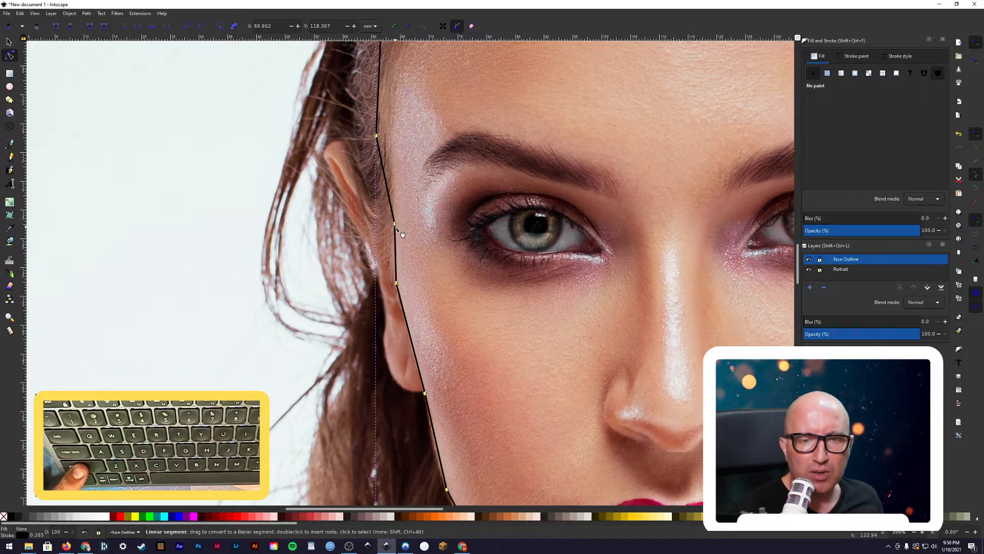
left_click_drag(394, 226, 380, 134)
key("ctrl+z")
key("ctrl+z")
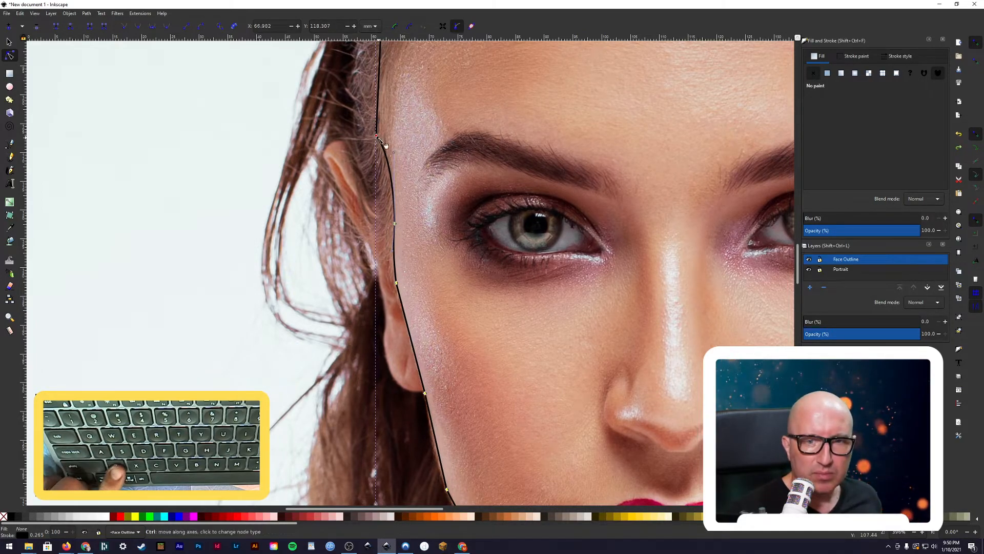
mouse_move(377, 137)
left_mouse_down()
mouse_move(379, 103)
mouse_move(381, 137)
left_mouse_up()
Step: Adjust the handles at the node below the left earlobe to curve the outline down the cheek
scroll(416, 306, "down", 6)
left_click_drag(425, 276, 435, 336)
left_click_drag(424, 273, 411, 220)
scroll(411, 219, "down", 9)
scroll(456, 260, "up", 3)
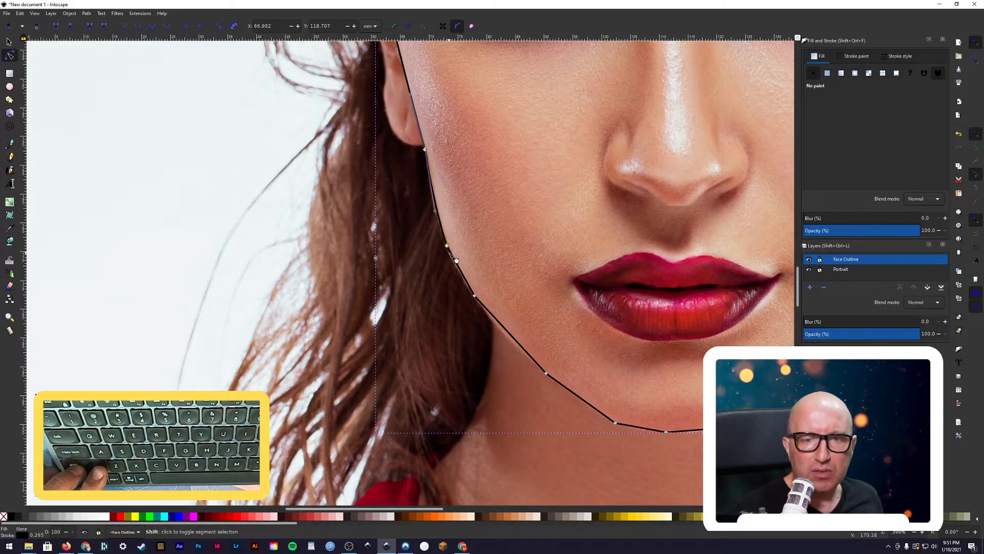
Step: Adjust the node handles along the left jaw to curve the outline from the lower cheek toward the chin
mouse_move(447, 246)
left_mouse_down()
mouse_move(457, 264)
mouse_move(441, 230)
left_mouse_up()
left_click_drag(475, 298, 492, 323)
left_click_drag(546, 374, 553, 380)
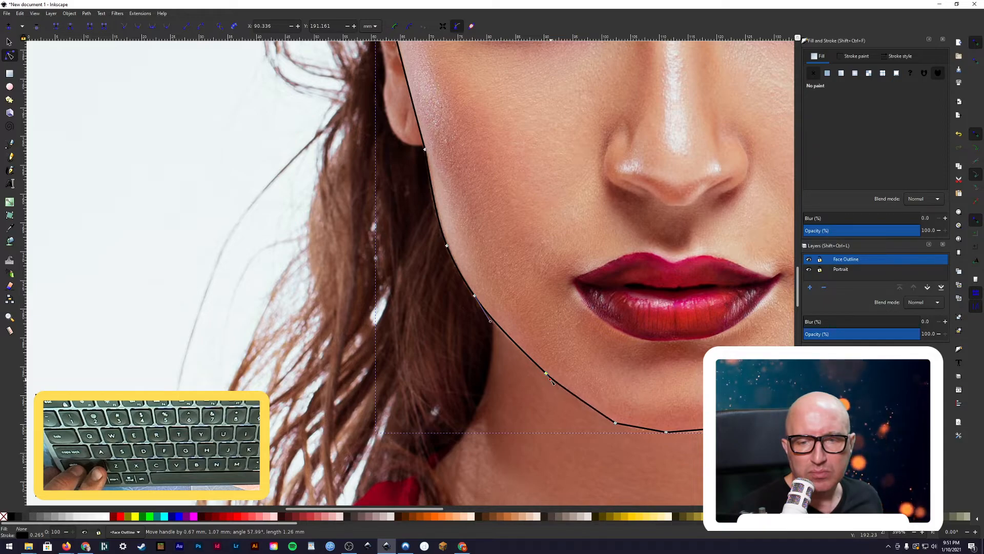
left_click_drag(554, 379, 553, 378)
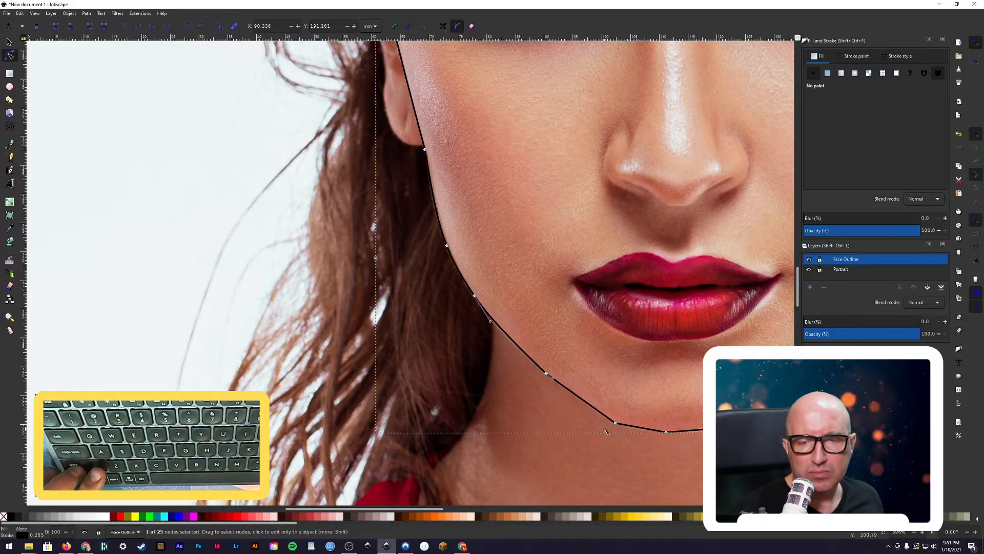
left_click_drag(615, 423, 564, 388)
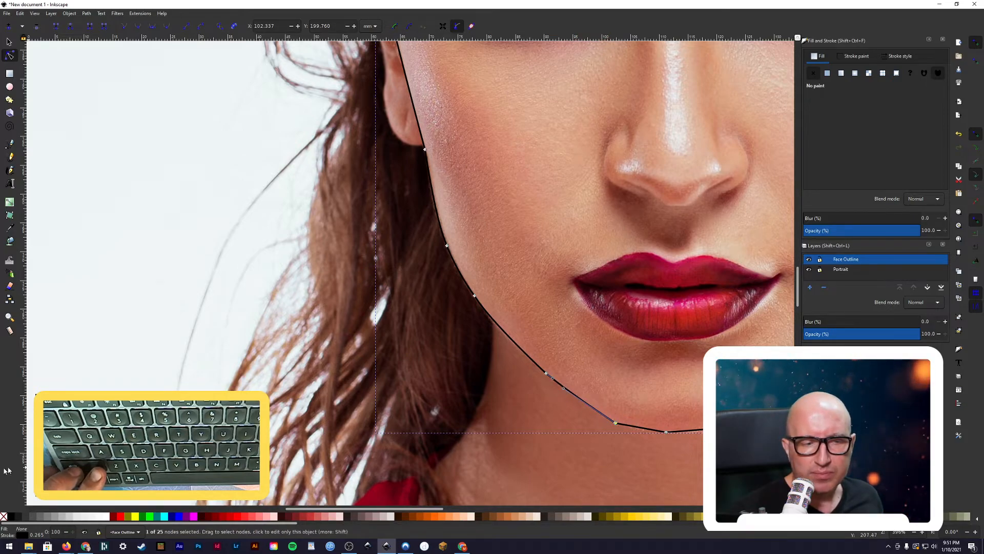
Step: Adjust the node handles beside the right eye to curve the outline along the right temple and upper cheek
scroll(410, 269, "up", 10)
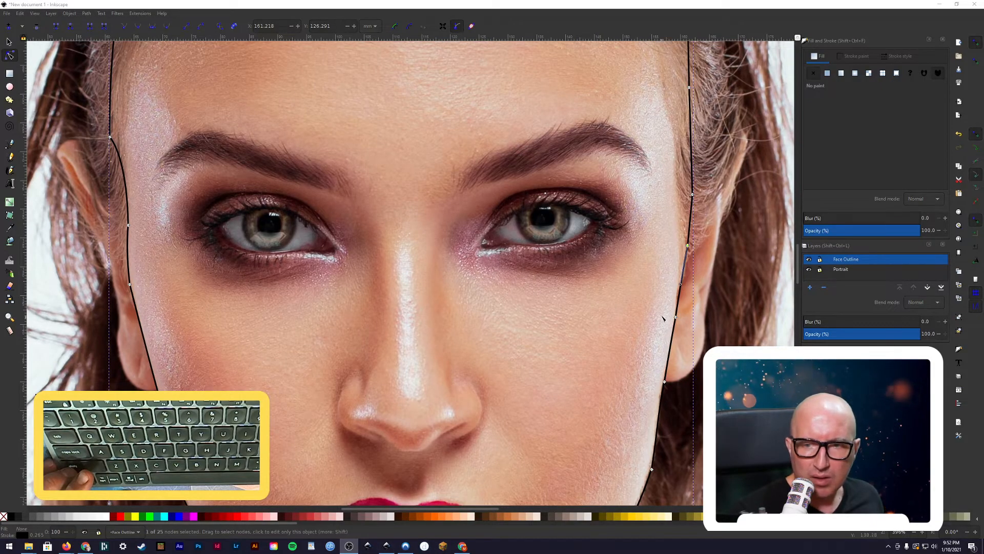
left_click_drag(685, 285, 689, 311)
scroll(682, 305, "up", 3)
mouse_move(692, 256)
left_mouse_down()
mouse_move(685, 199)
mouse_move(695, 272)
left_mouse_up()
left_click_drag(694, 280, 688, 250)
left_click_drag(691, 310, 691, 290)
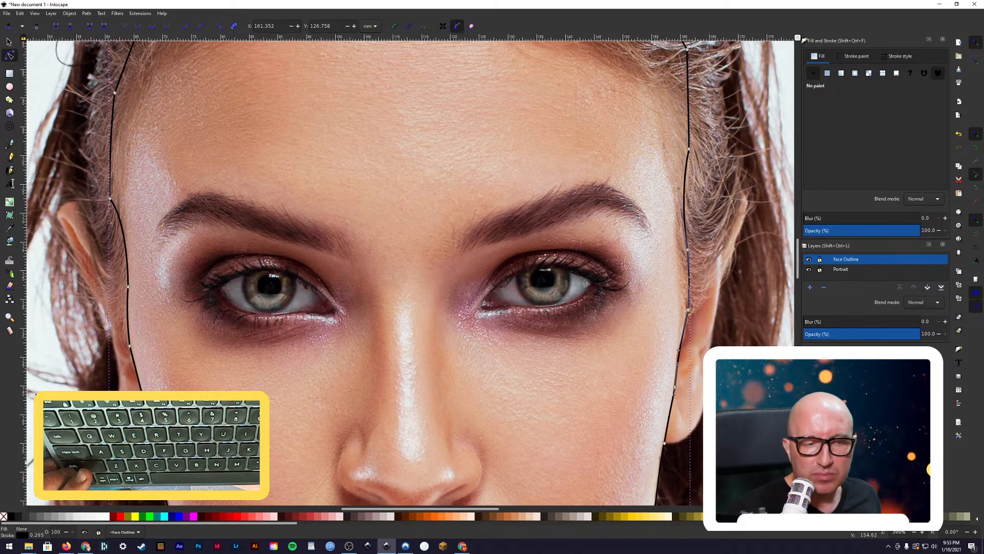
Step: Thicken the face outline by setting its stroke width to 2.565 mm
key("minus")
key("minus")
key("minus")
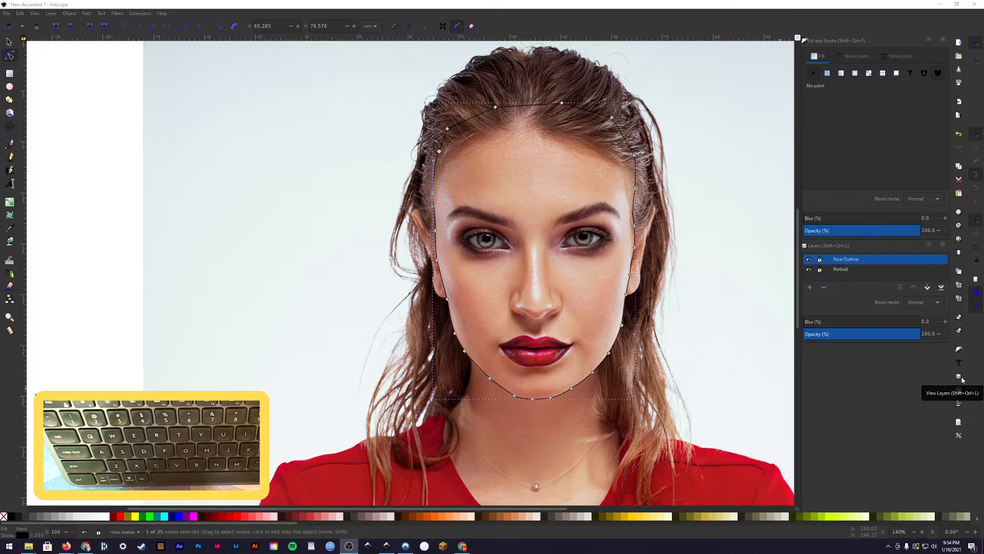
left_click(960, 350)
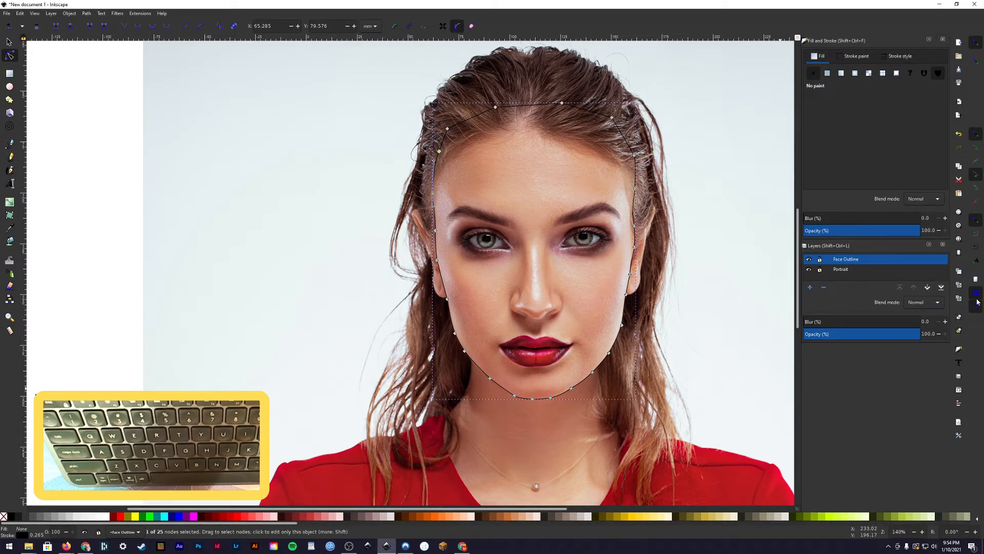
left_click(893, 56)
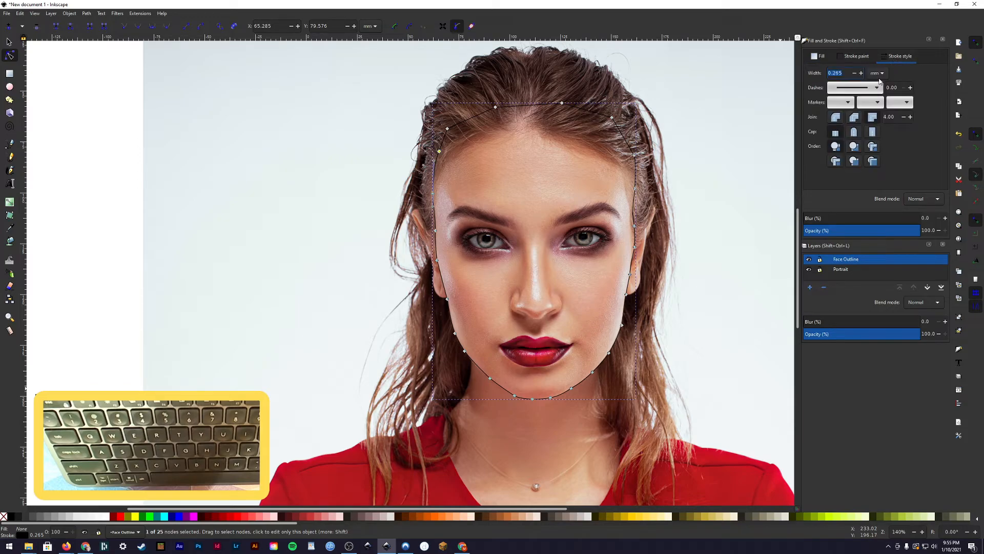
left_click(861, 73)
key("Up")
key("Up")
key("Up")
key("Up")
key("Up")
key("Up")
key("Up")
key("Up")
key("Up")
key("Up")
key("Up")
key("Up")
key("Up")
key("Up")
key("Up")
key("Up")
key("Up")
key("Up")
key("Up")
key("Up")
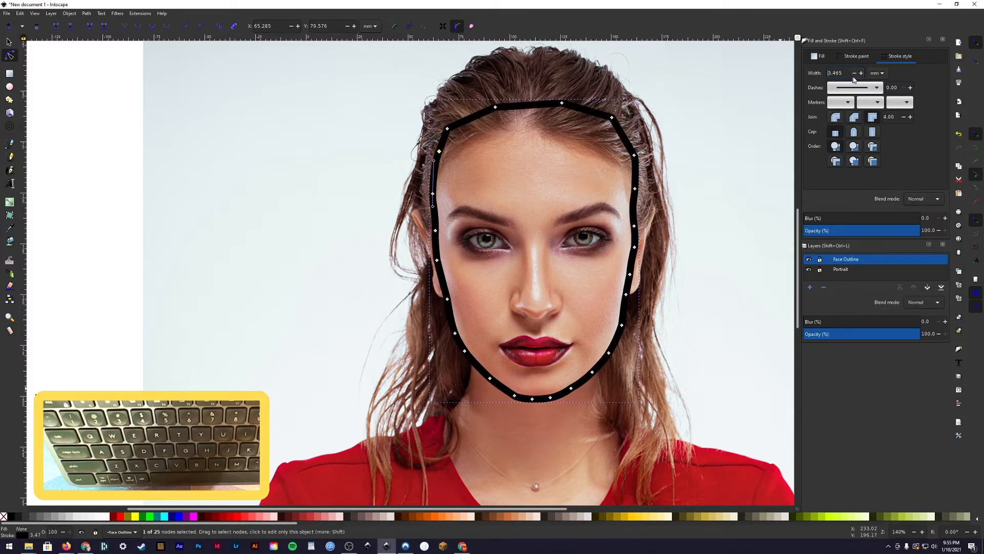
left_click(853, 73)
left_click(854, 74)
left_click(853, 74)
left_click(853, 74)
left_click(853, 73)
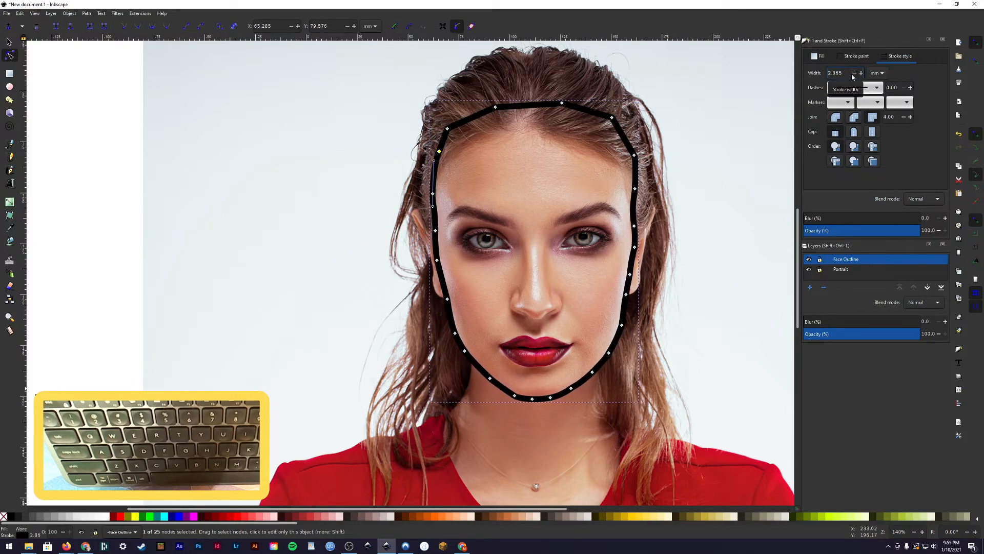
left_click(853, 73)
left_click(854, 73)
left_click(853, 74)
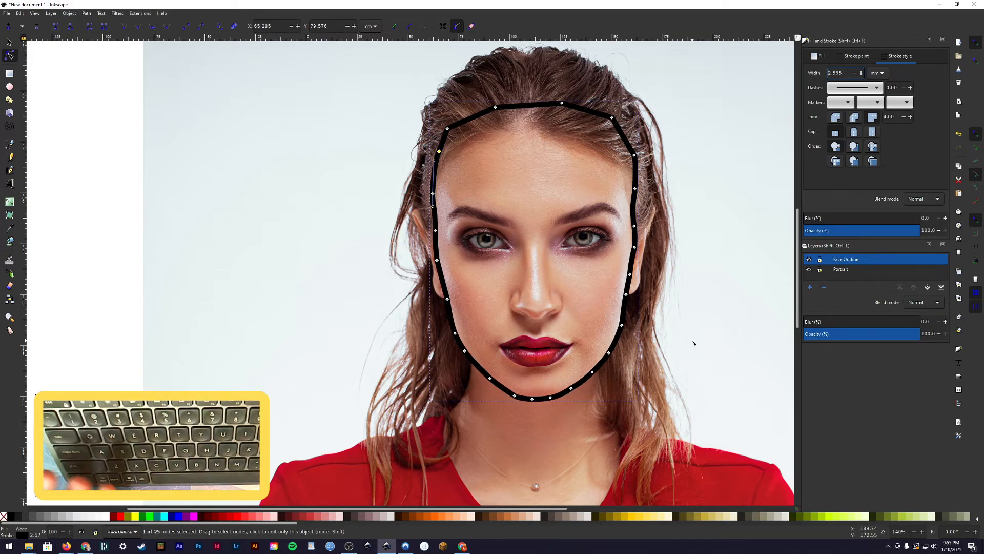
Step: Make Face Outline the current layer with nothing selected, and undo the accidental stroke width change
type("s")
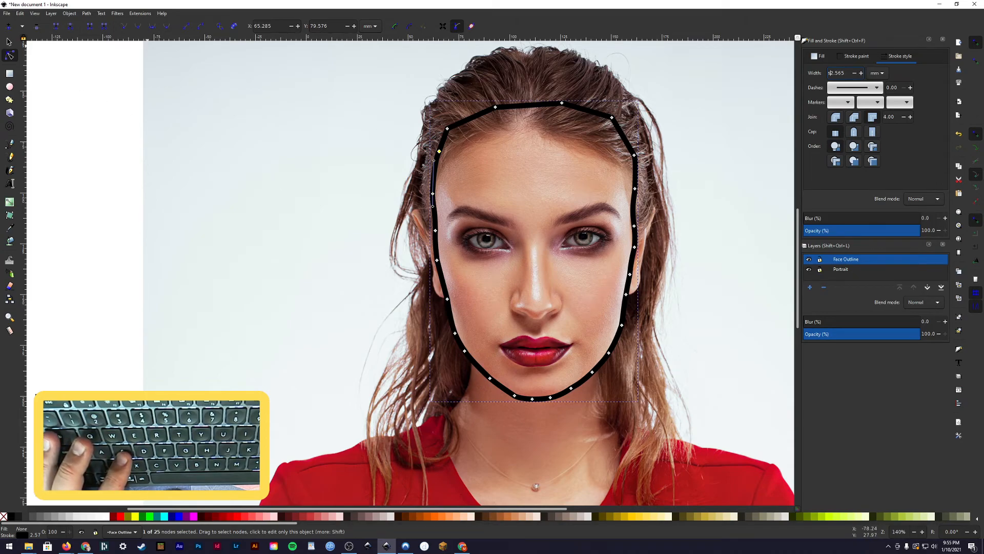
type("s")
left_click(7, 43)
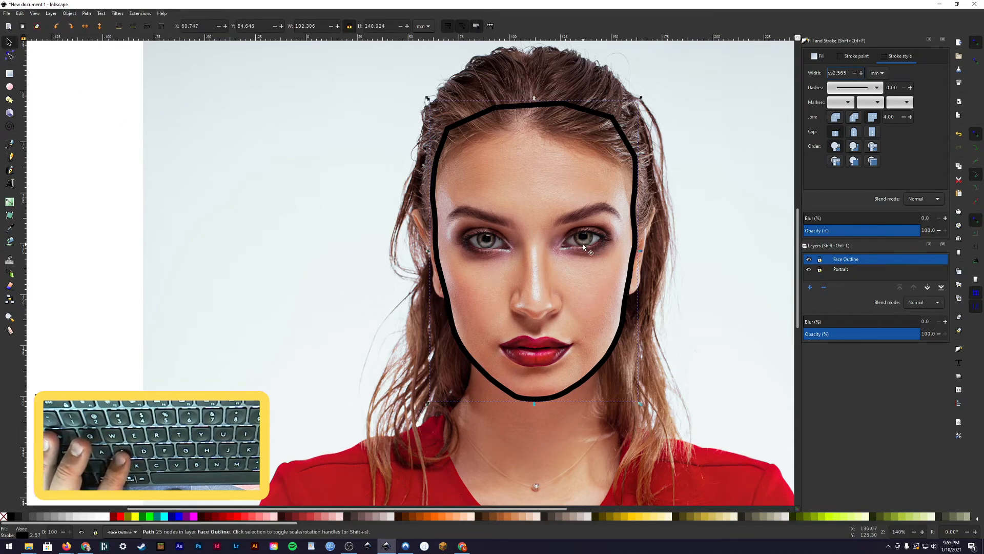
left_click(677, 279)
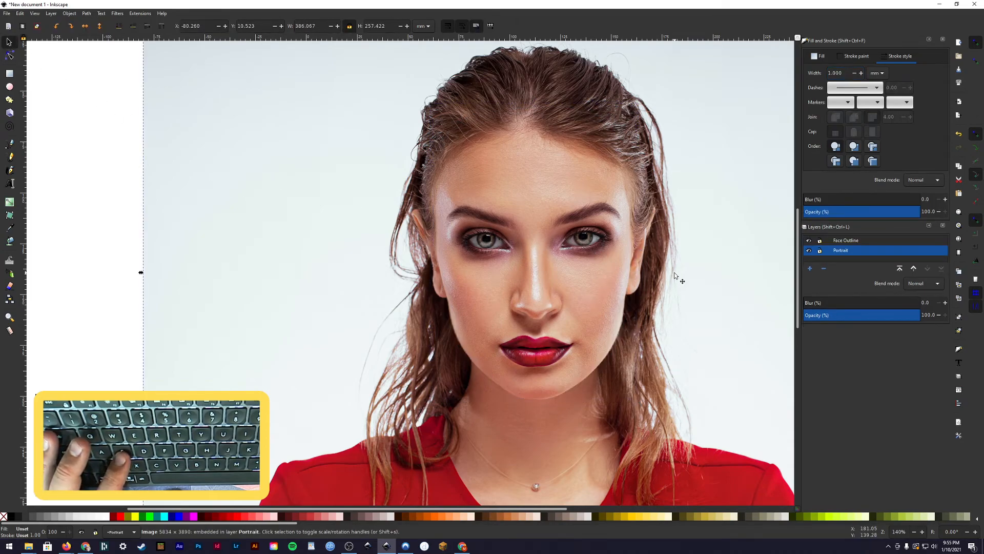
left_click(843, 240)
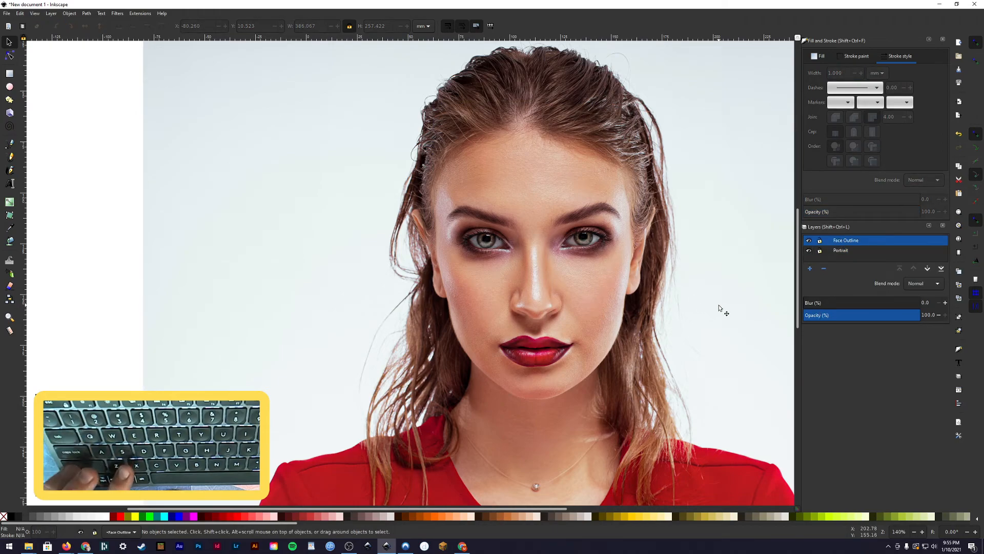
key("ctrl+z")
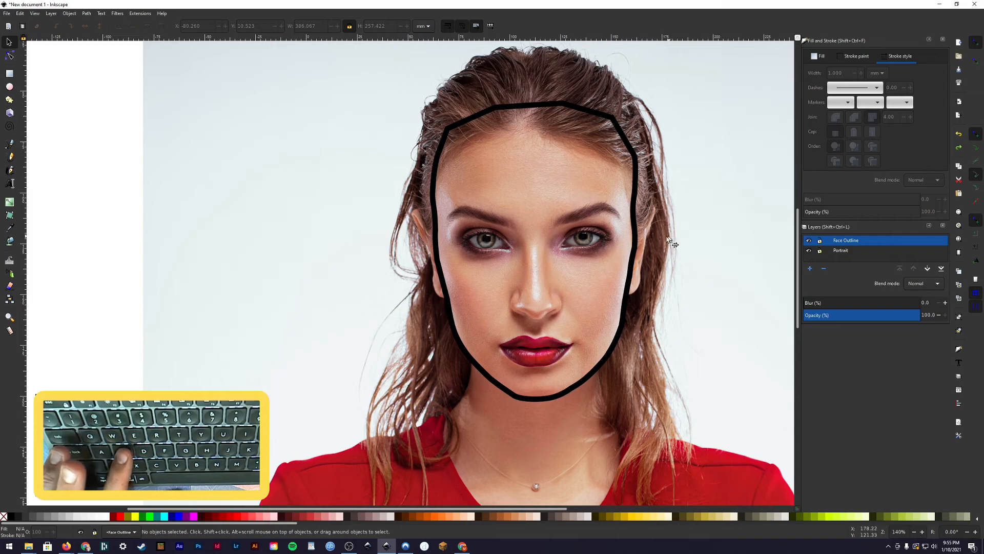
Step: Save the document as an Inkscape SVG named Opie Portrait in the Downloads folder
key("ctrl+s")
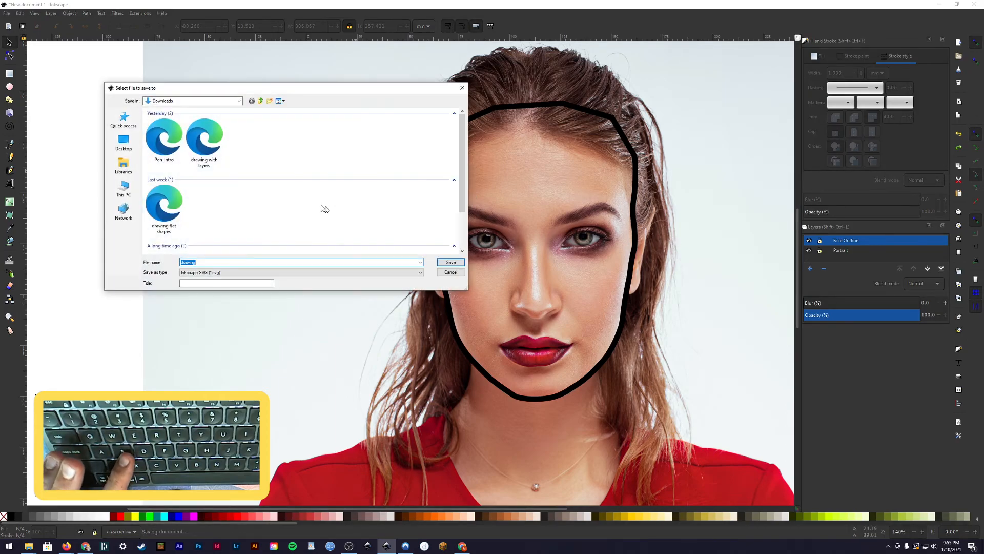
type("Op")
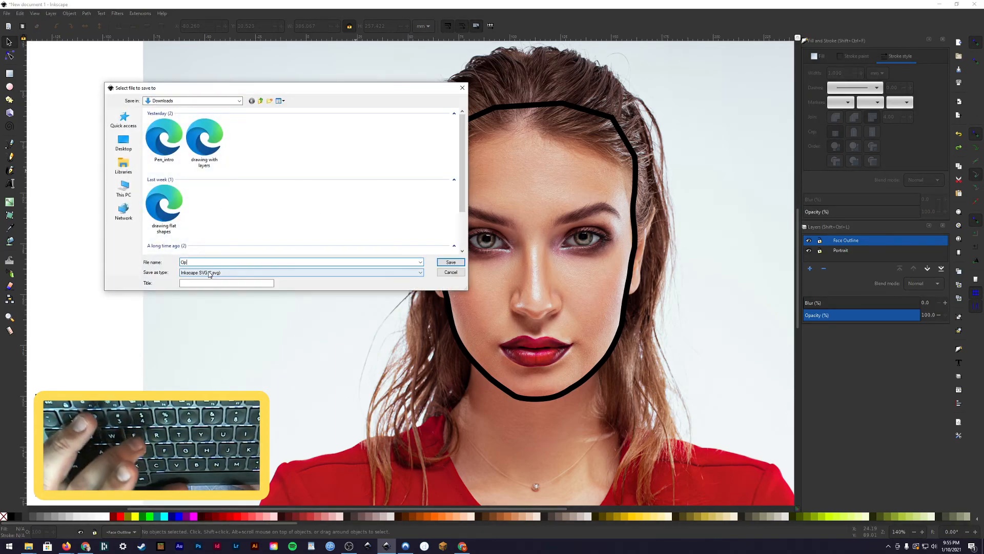
type("ie Port")
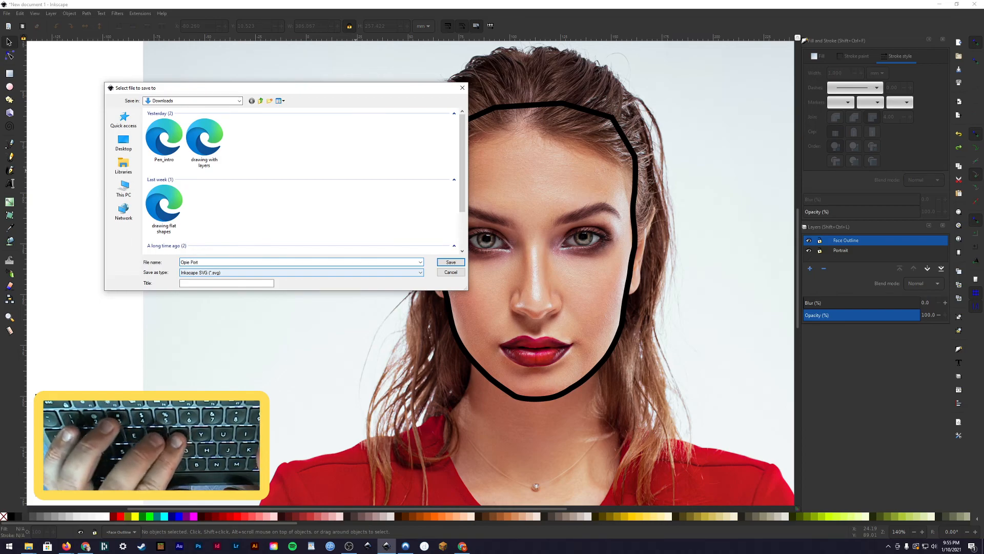
type("rait")
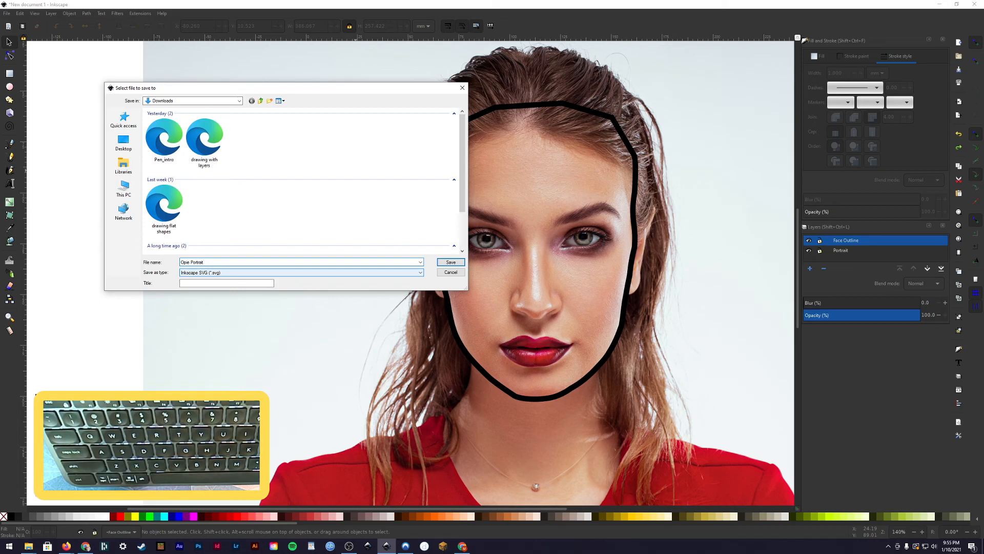
left_click(451, 263)
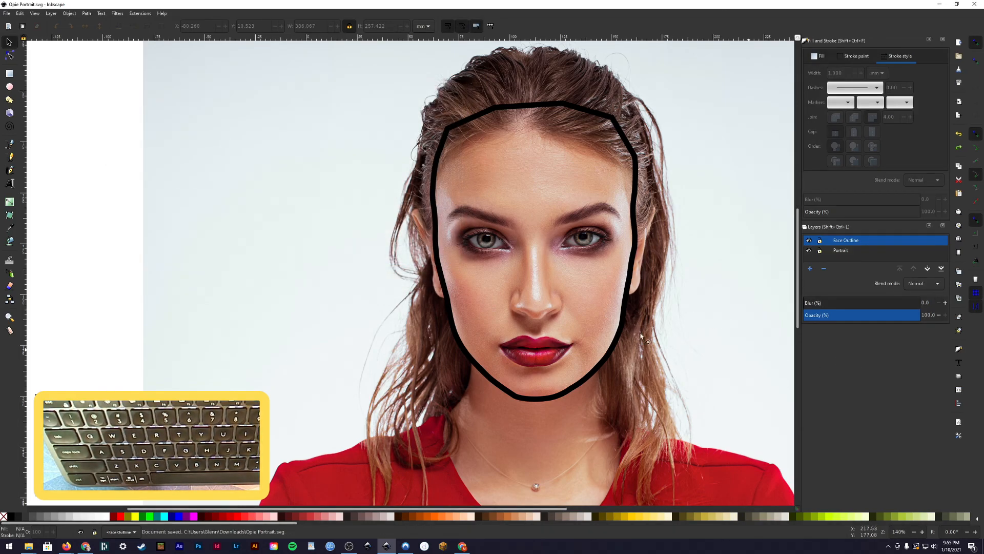